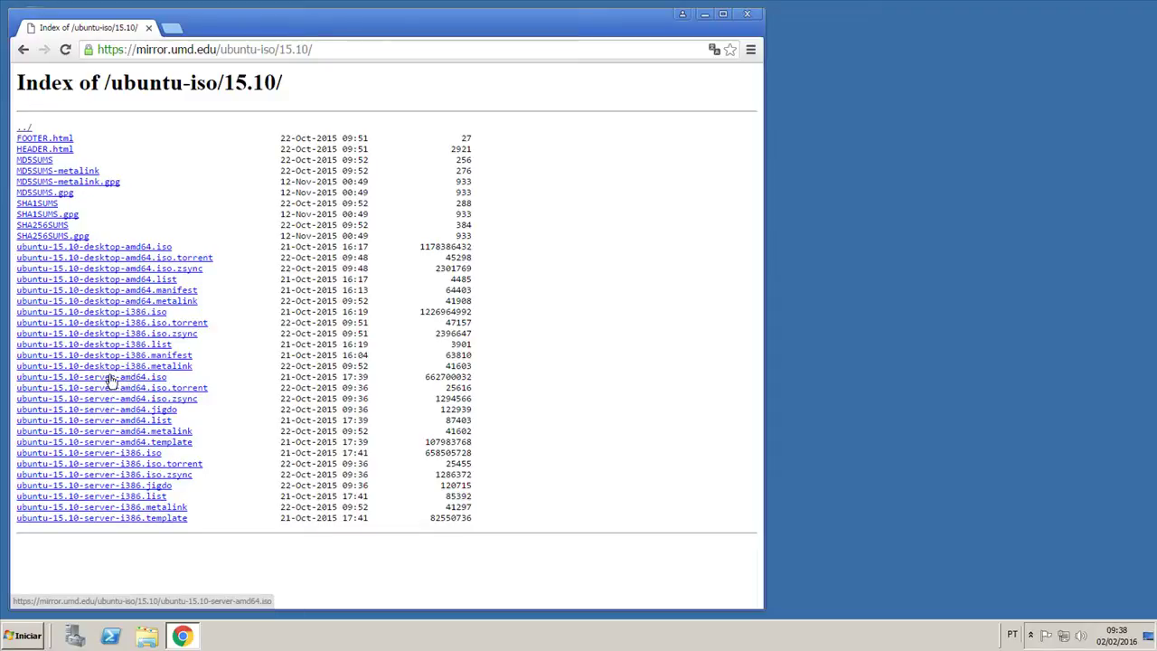
Download ubuntu-15.10-server-amd64.iso from the mirror and show the downloaded file in its folder.
left_click(124, 384)
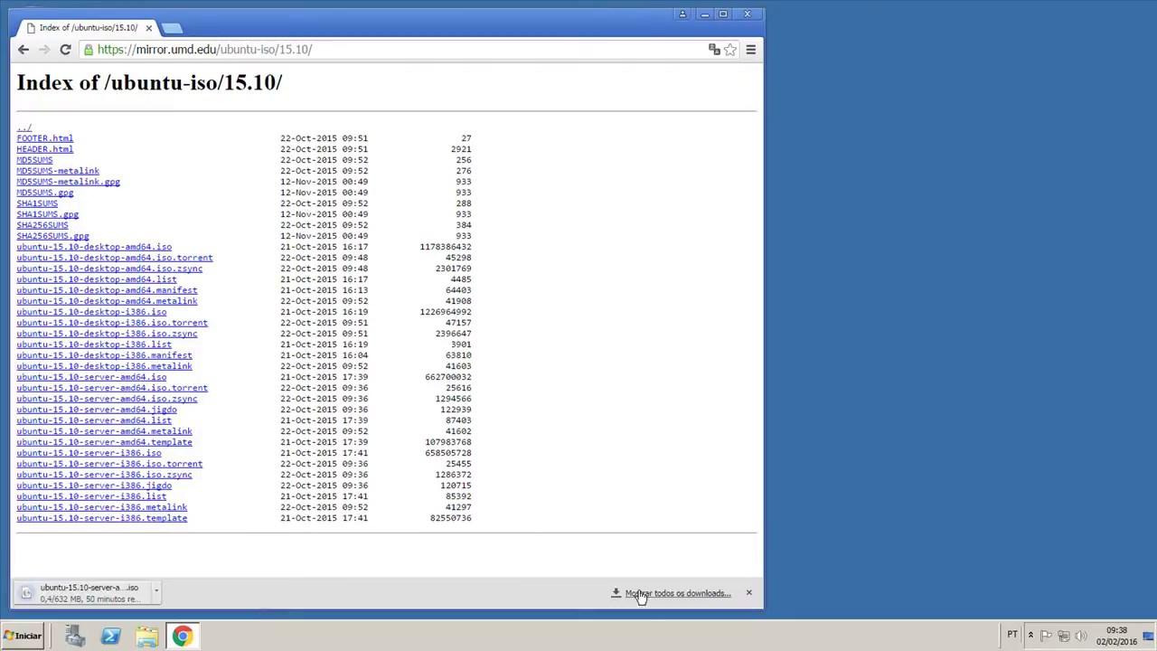
left_click(648, 594)
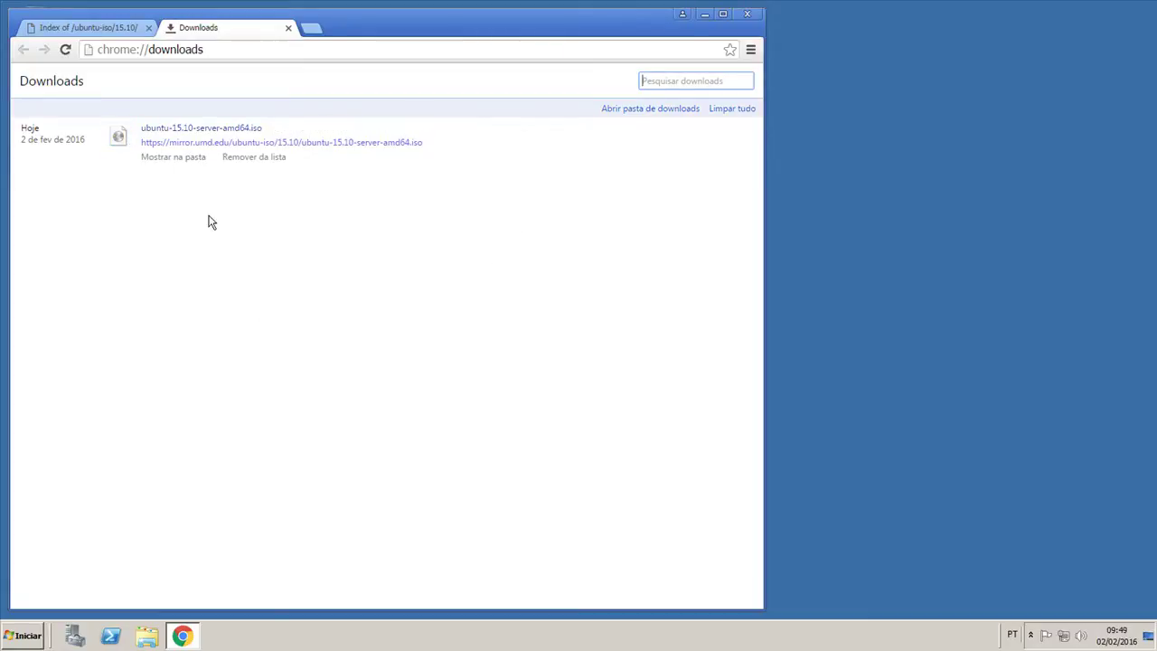
left_click(178, 158)
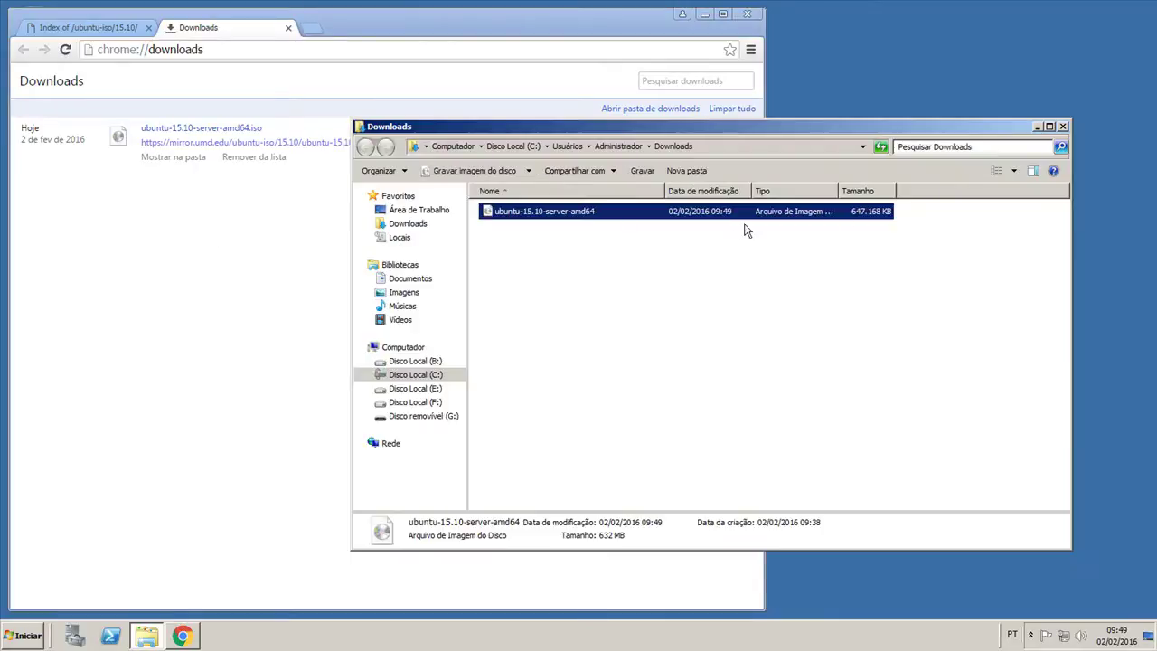
Unblock the downloaded ubuntu-15.10-server-amd64 image in its properties and compare its size with its size on disk.
right_click(633, 222)
left_click(678, 374)
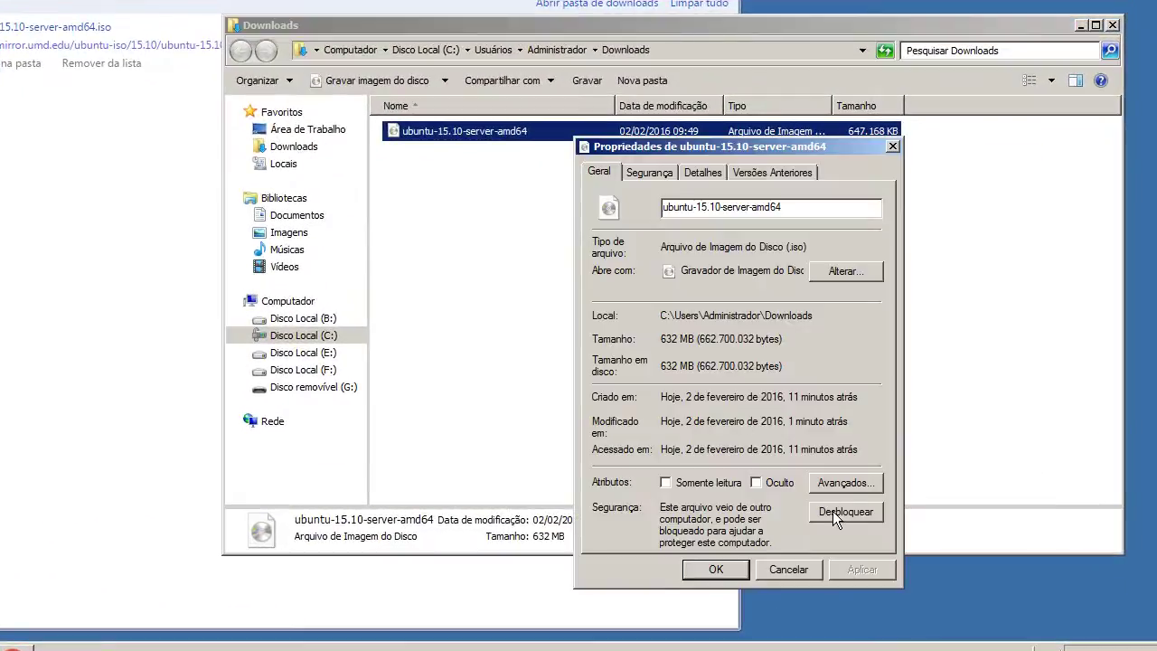
left_click(833, 513)
left_click(852, 569)
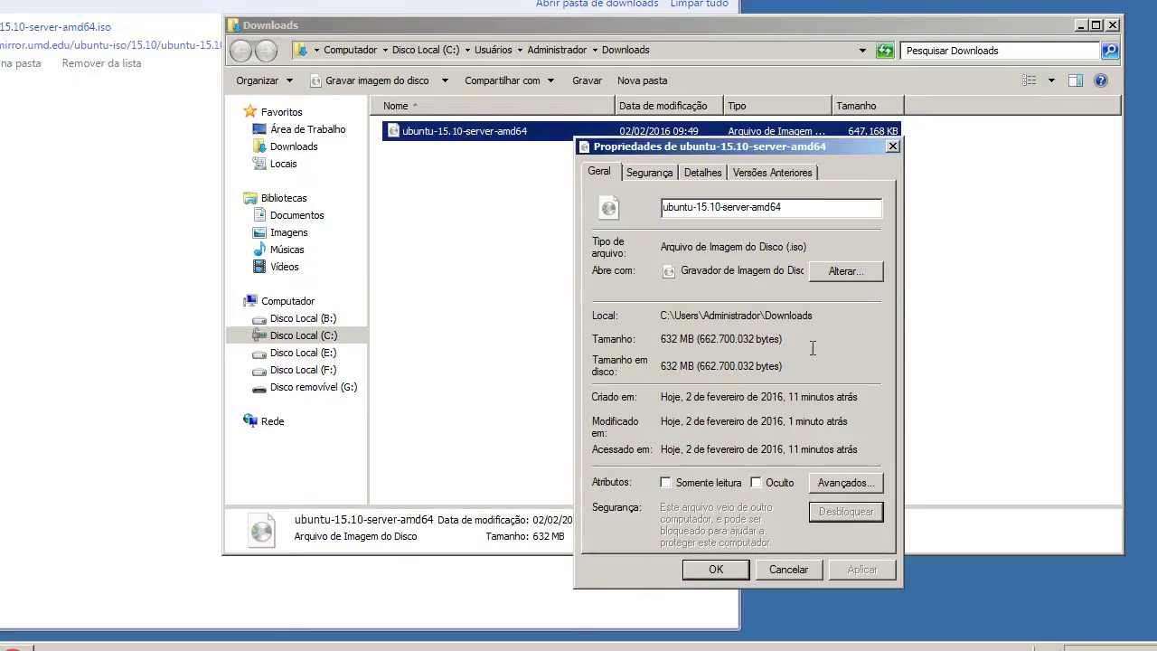
left_click_drag(796, 341, 599, 345)
left_click_drag(785, 366, 545, 362)
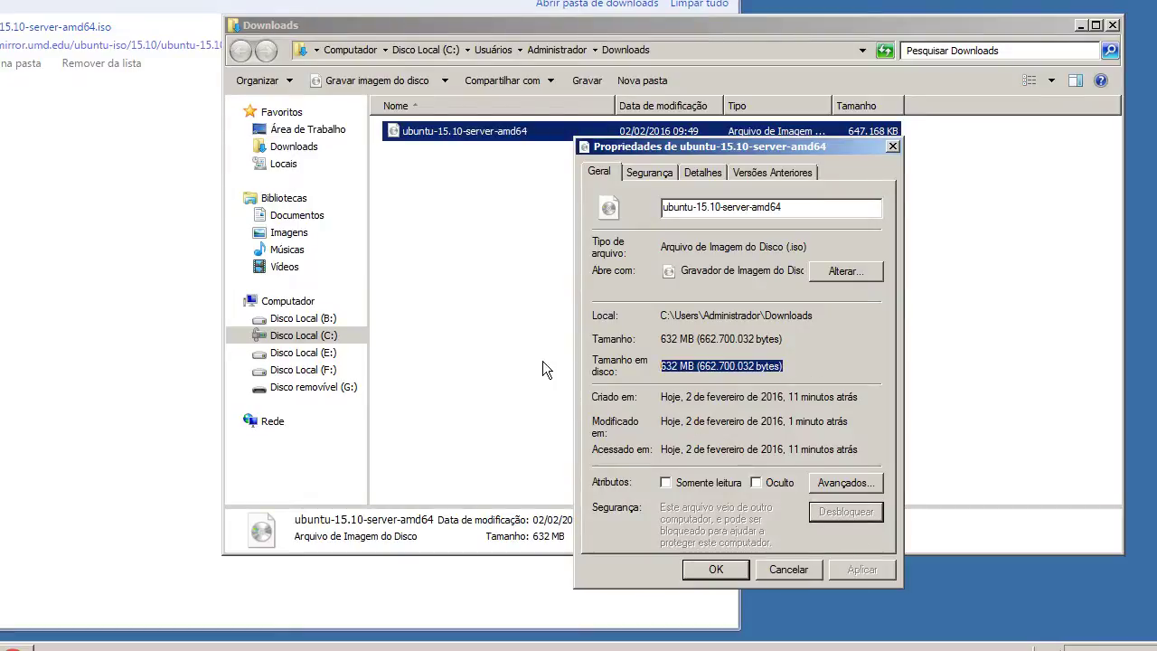
left_click(707, 575)
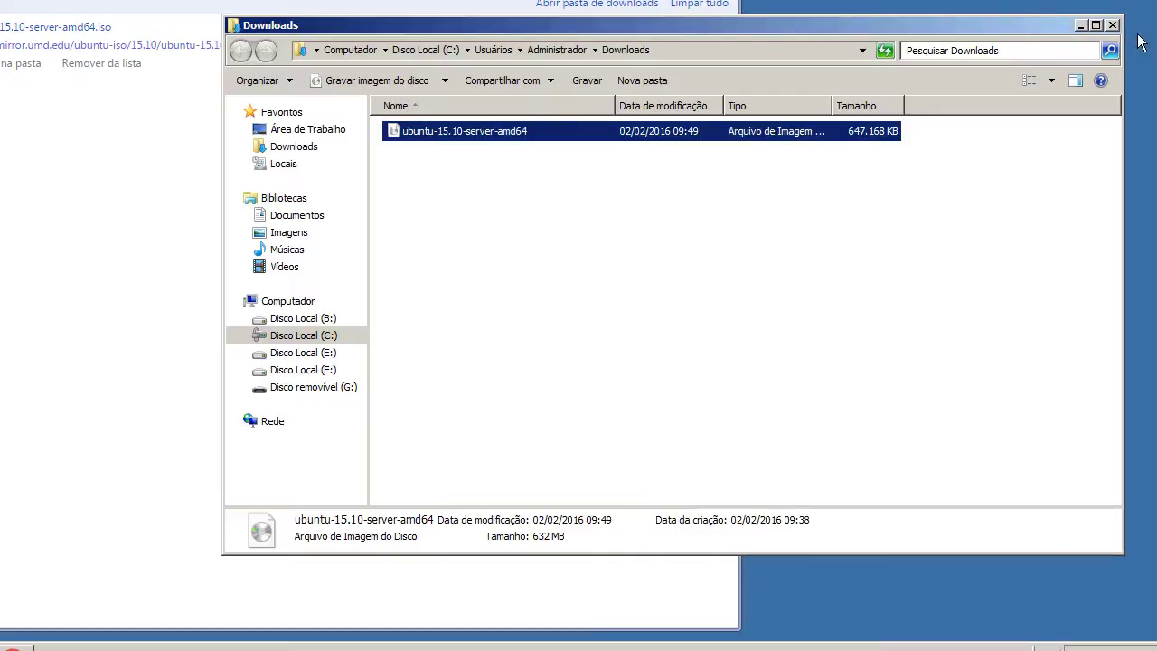
Close the Downloads folder and the browser, and launch Oracle VM VirtualBox.
left_click(1113, 25)
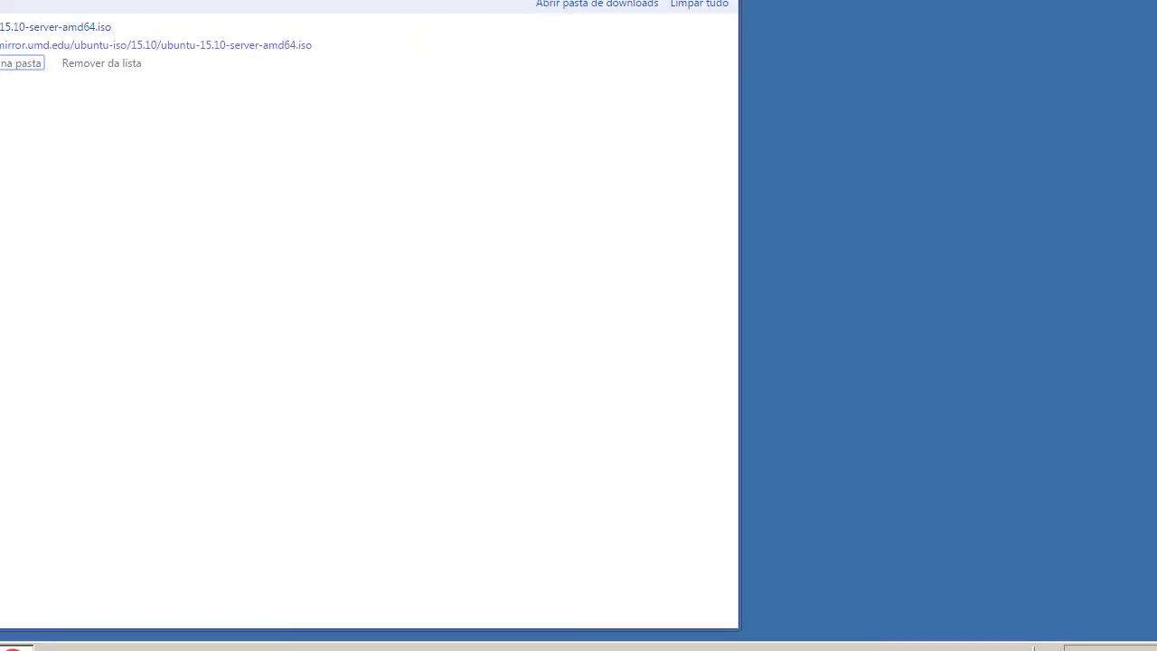
key("alt+F4")
left_click(14, 648)
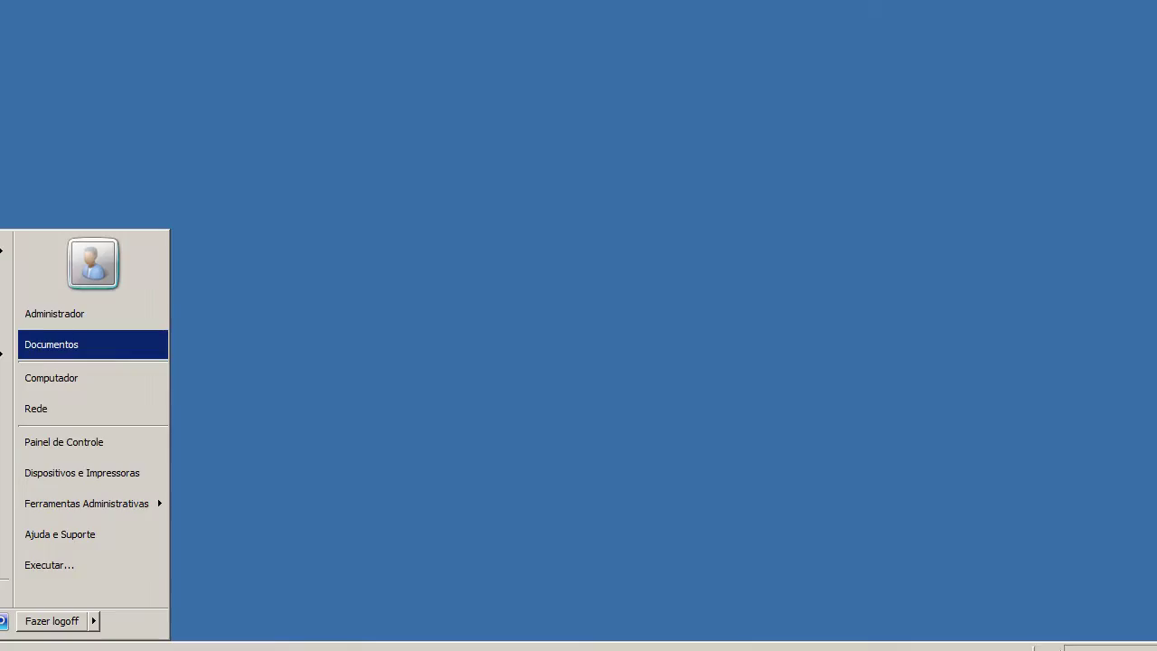
left_click(5, 593)
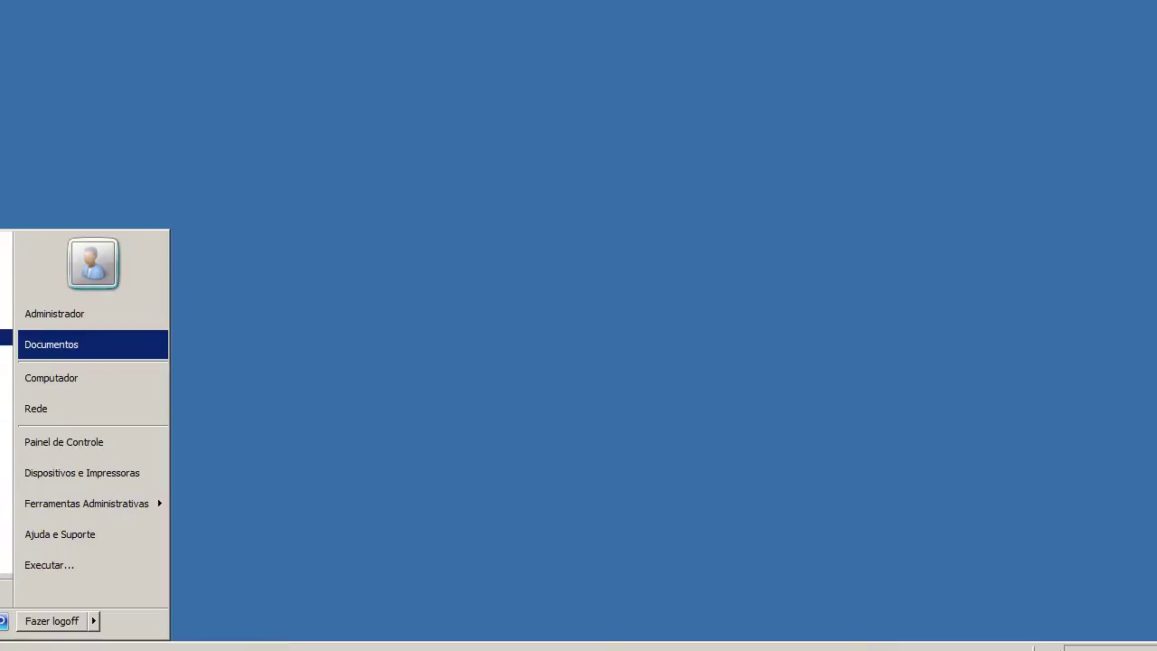
left_click(335, 472)
key("super")
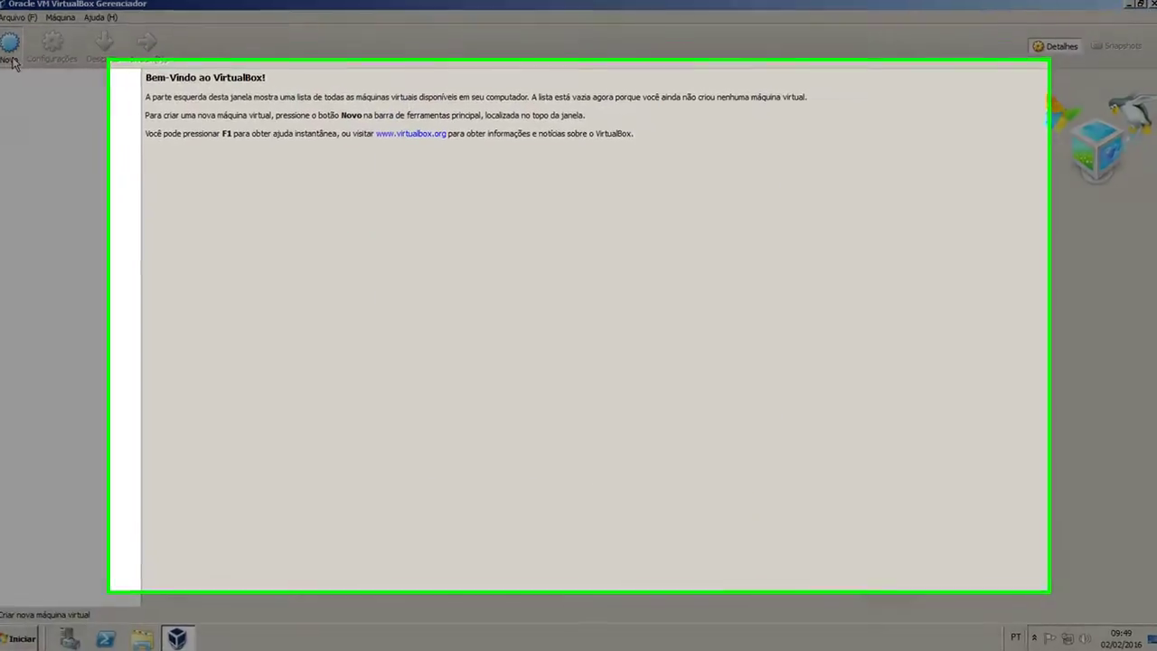
Start a new virtual machine named Ubuntu Server with type Linux and version Ubuntu (64-bit).
left_click(12, 58)
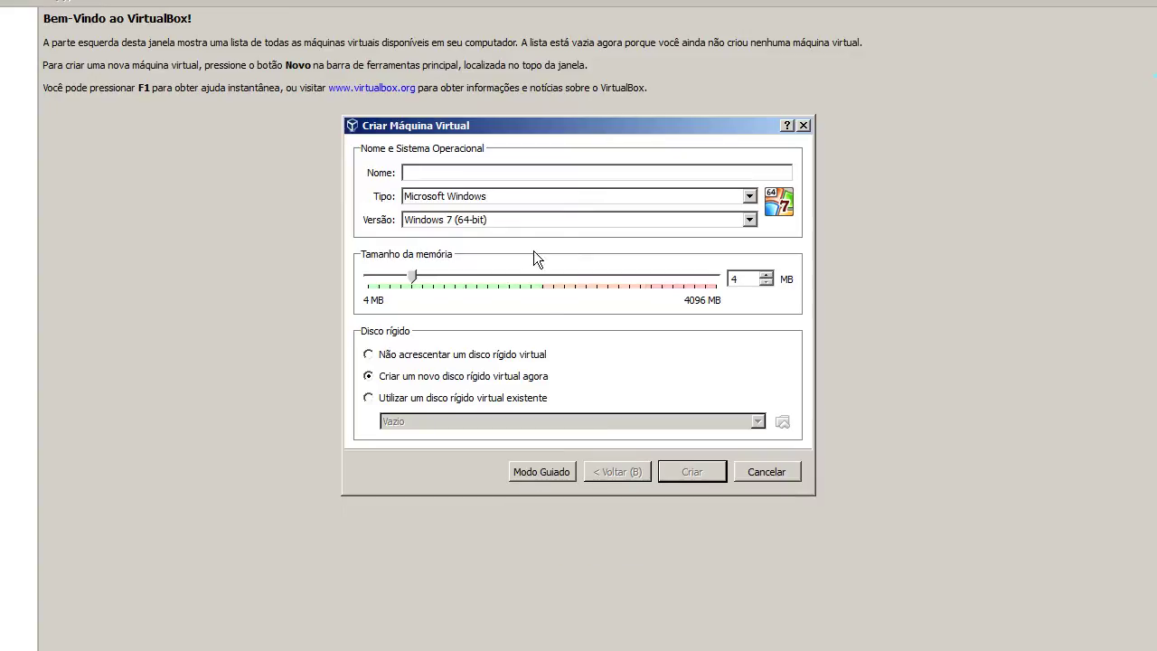
type("Ubuntu Server")
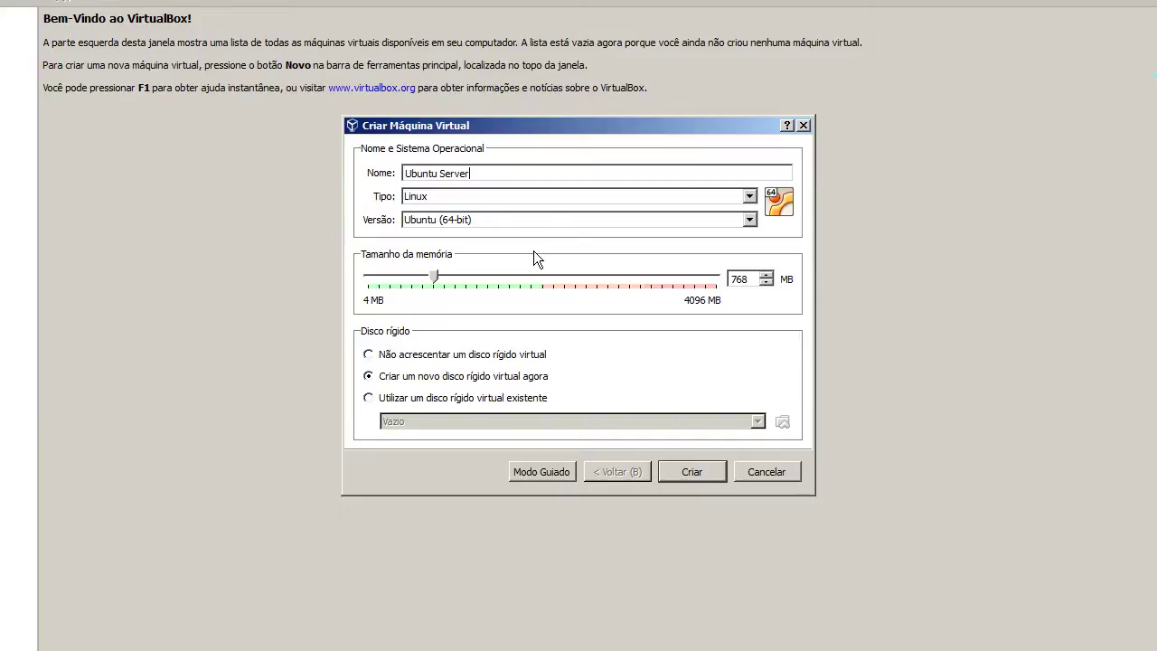
left_click(432, 192)
left_click(451, 216)
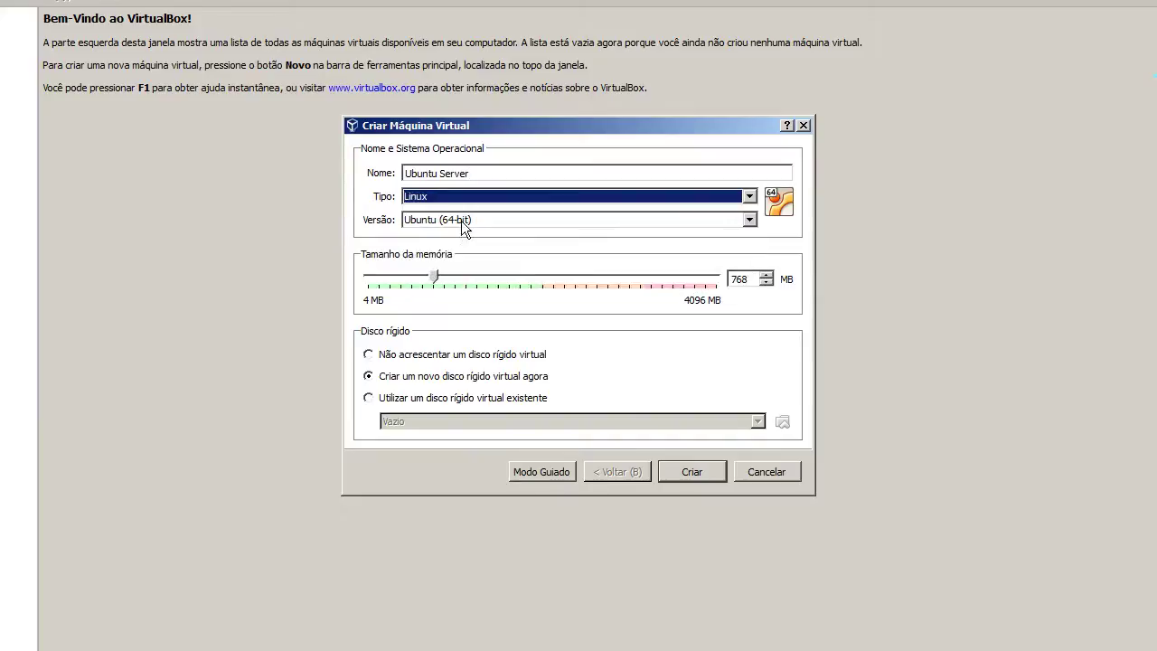
left_click(450, 220)
key("Escape")
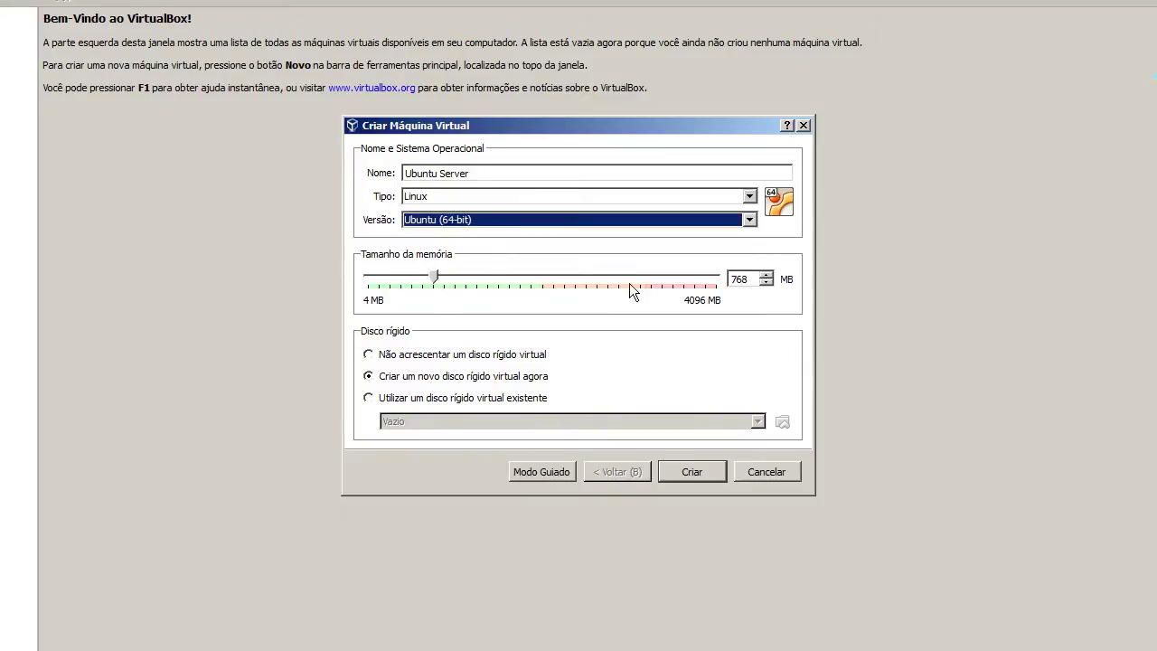
Set the memory size to 1024 MB and create the machine without a virtual hard disk.
left_click_drag(434, 276, 456, 280)
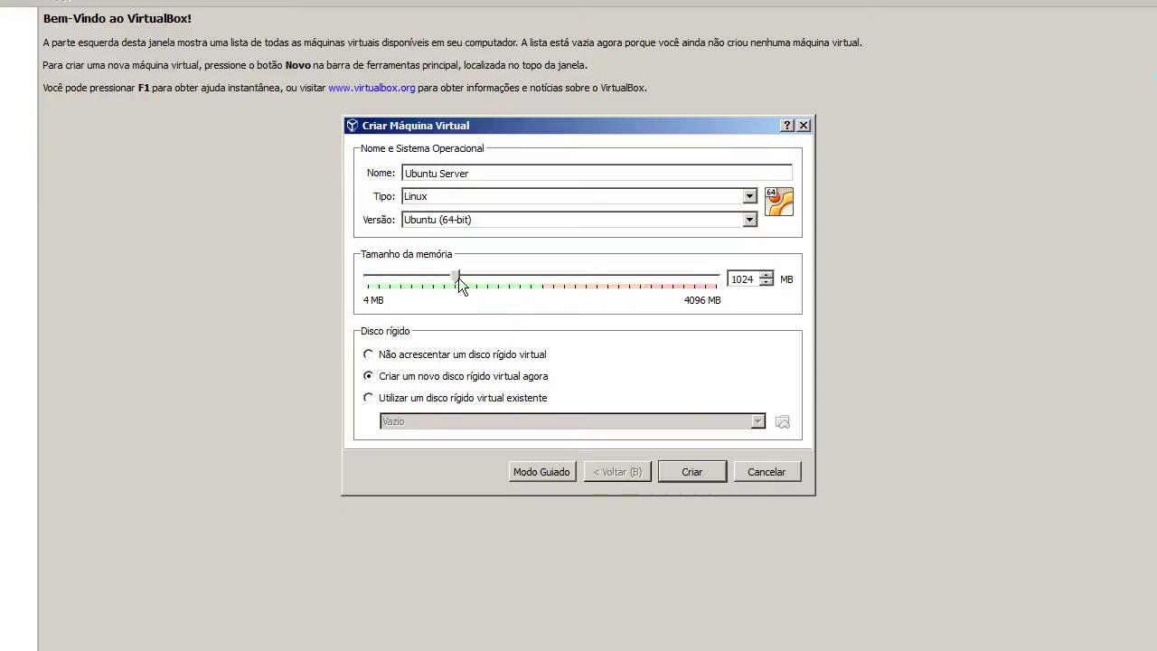
left_click(439, 357)
left_click(673, 467)
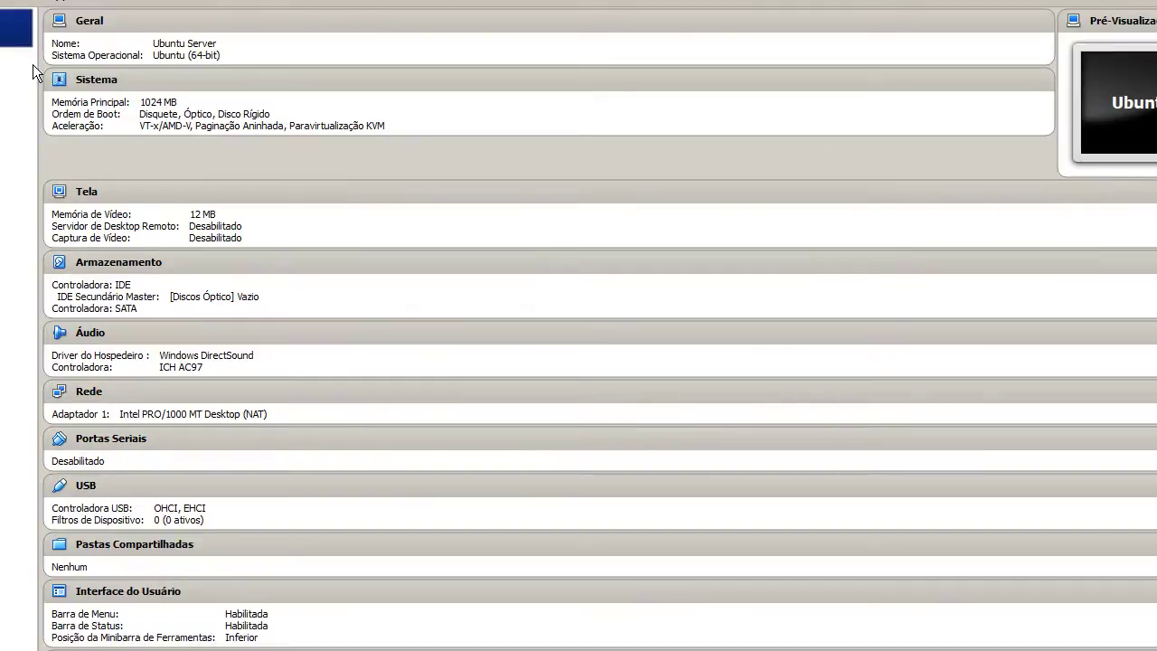
Narrow the machine list and open the settings of the Ubuntu Server machine.
left_click_drag(36, 61, 0, 60)
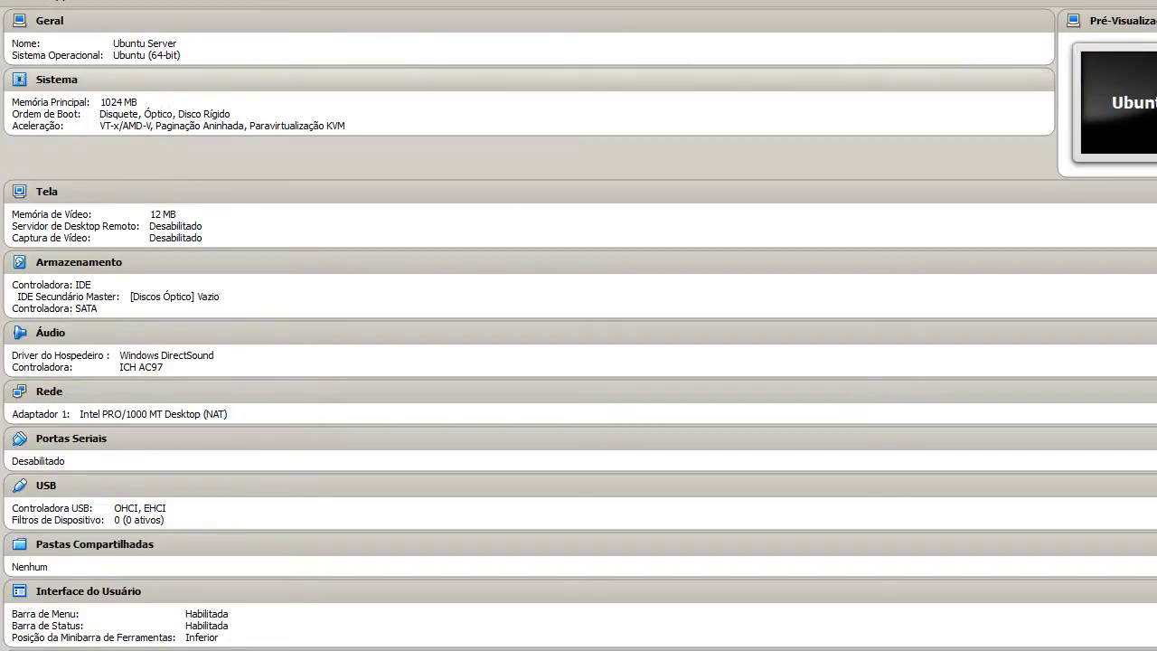
right_click(18, 36)
left_click(90, 50)
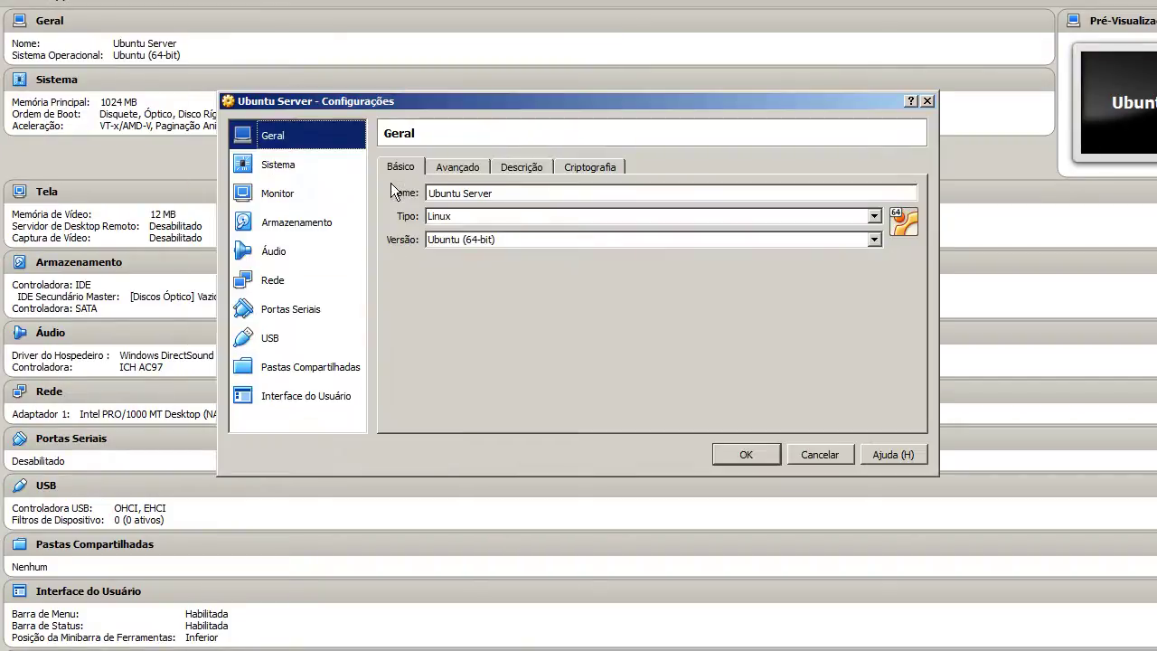
Review the machine's shared clipboard options, description and encryption in the general settings.
left_click(455, 167)
left_click(596, 218)
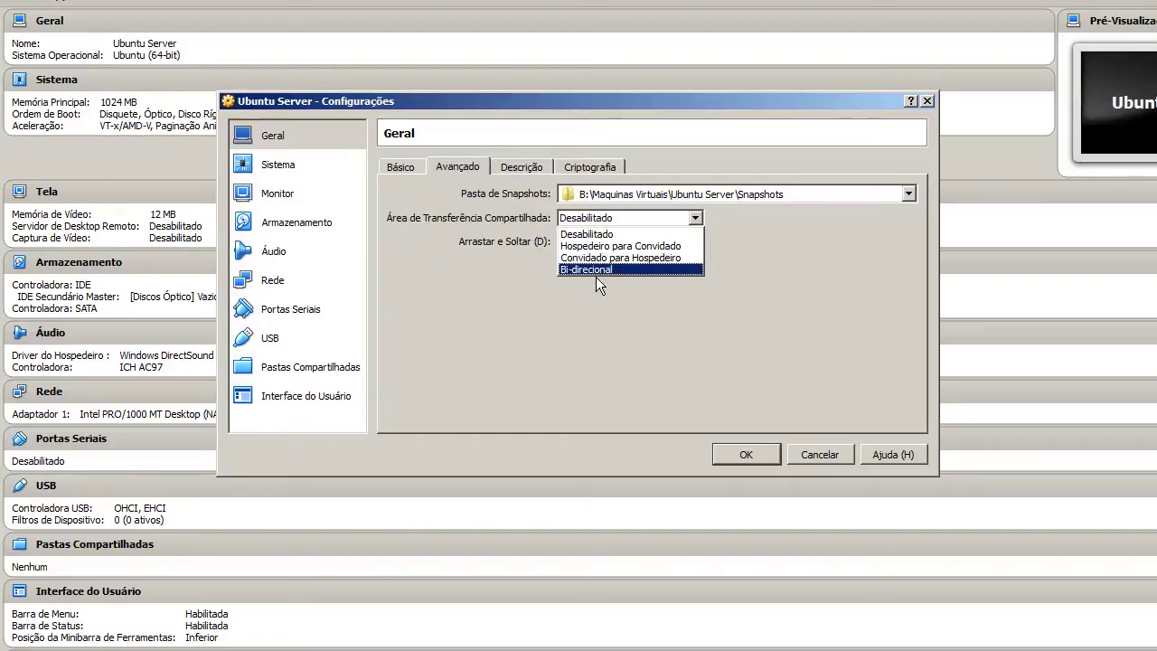
left_click(483, 266)
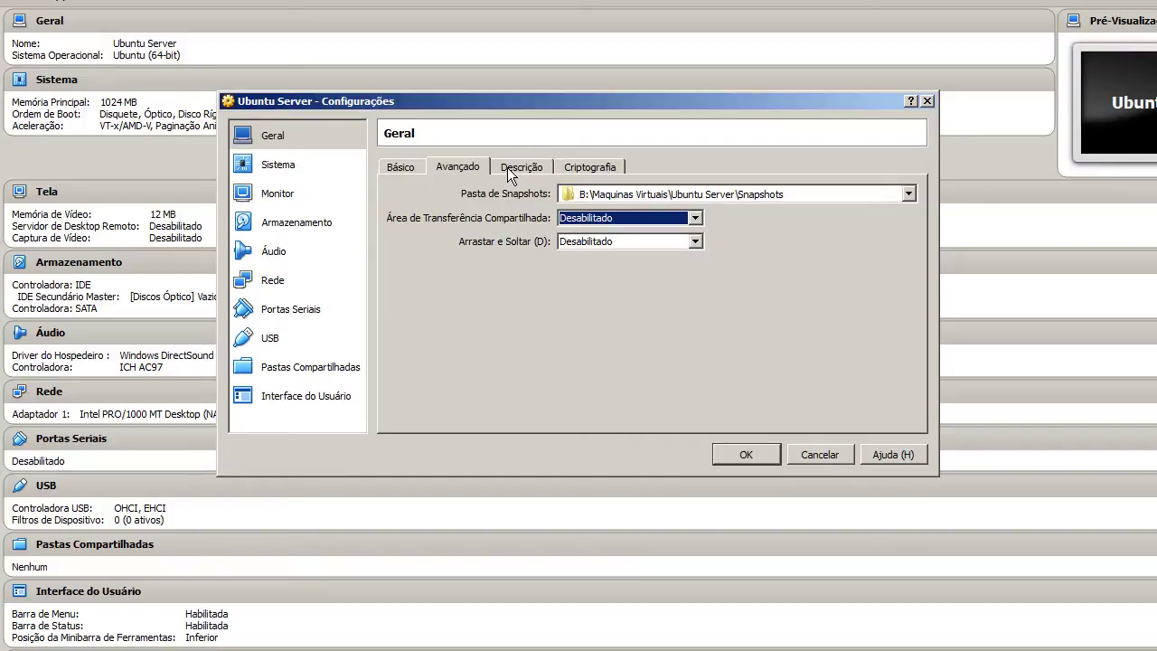
left_click(507, 167)
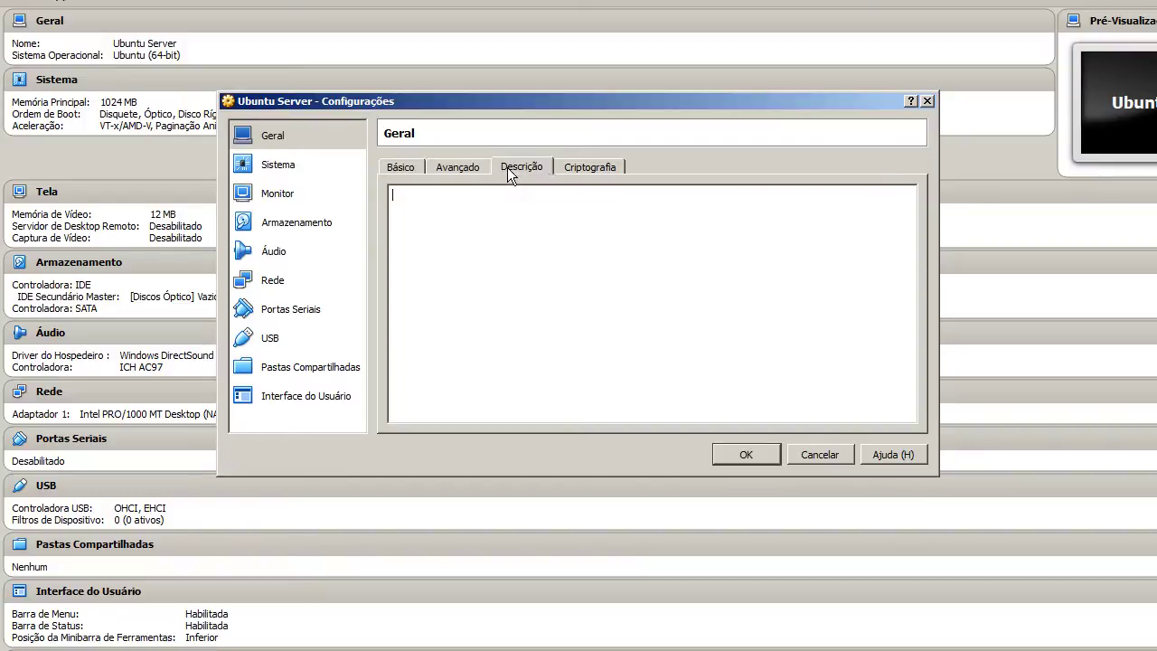
left_click(574, 169)
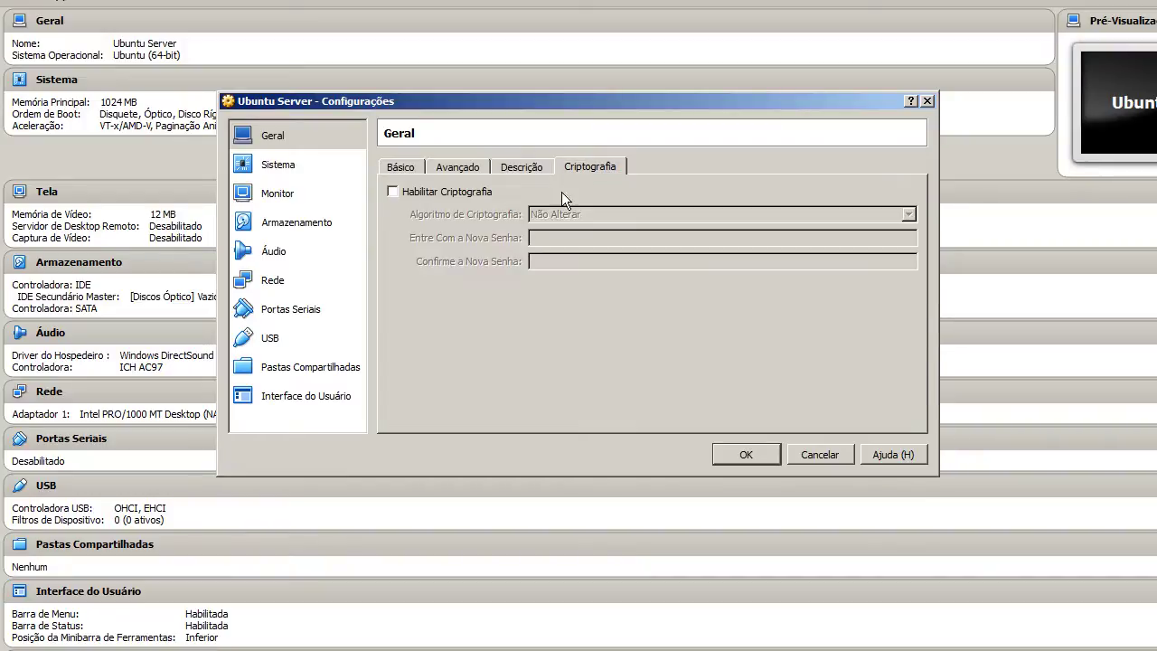
In the system settings, disable floppy boot and order the boot devices as optical first, hard disk second, floppy third.
left_click(289, 166)
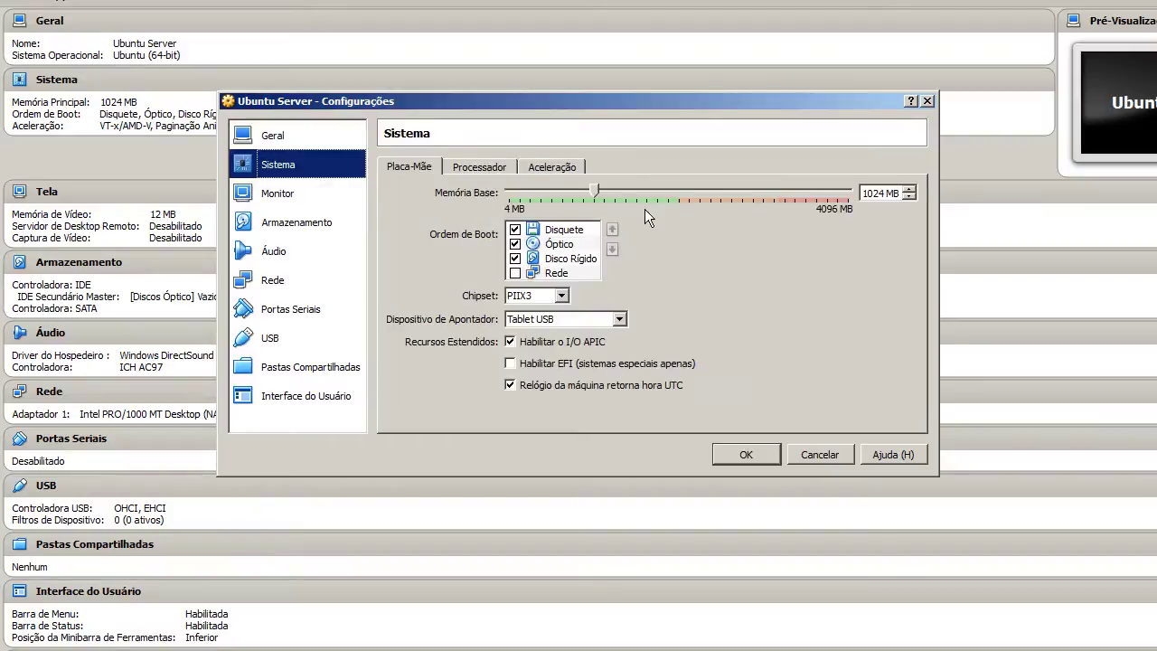
left_click(515, 244)
left_click(516, 230)
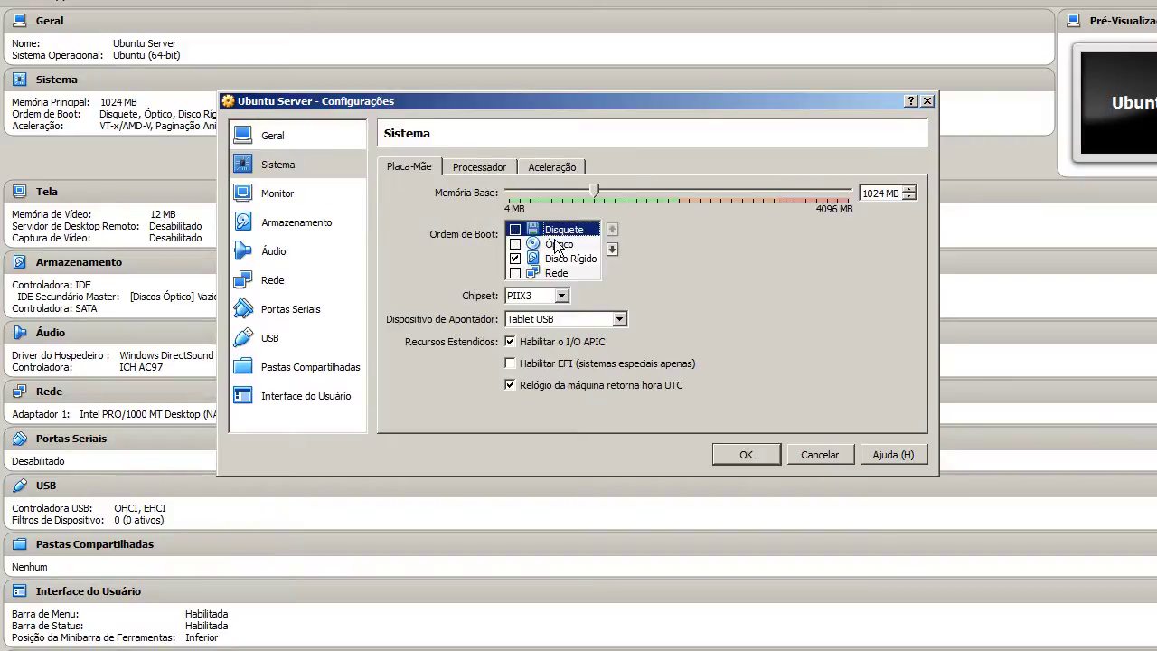
left_click(613, 249)
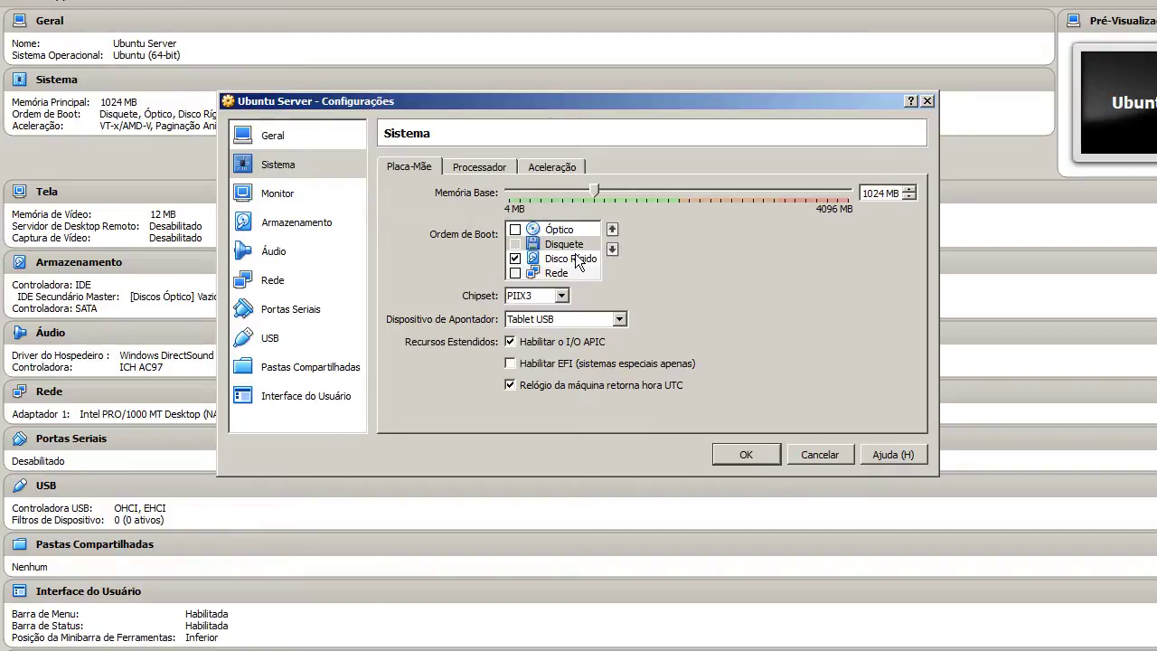
left_click(515, 230)
left_click(579, 260)
left_click(612, 230)
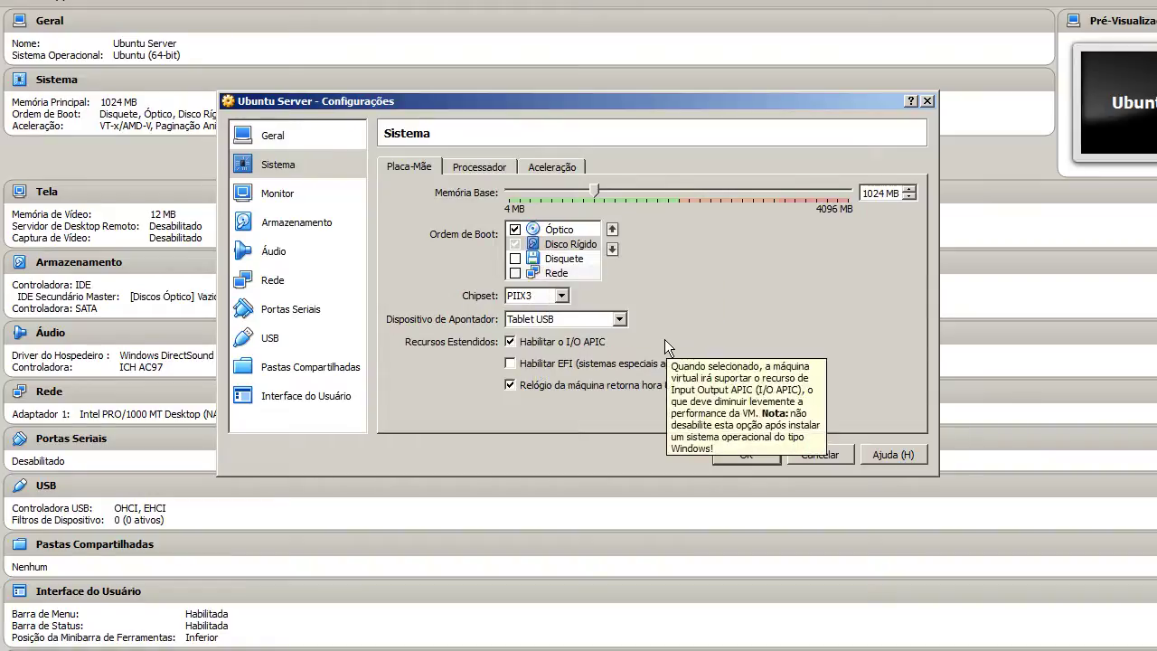
Set the pointing device to Mouse PS/2, enable PAE/NX for the processor, and check the acceleration options.
left_click(565, 320)
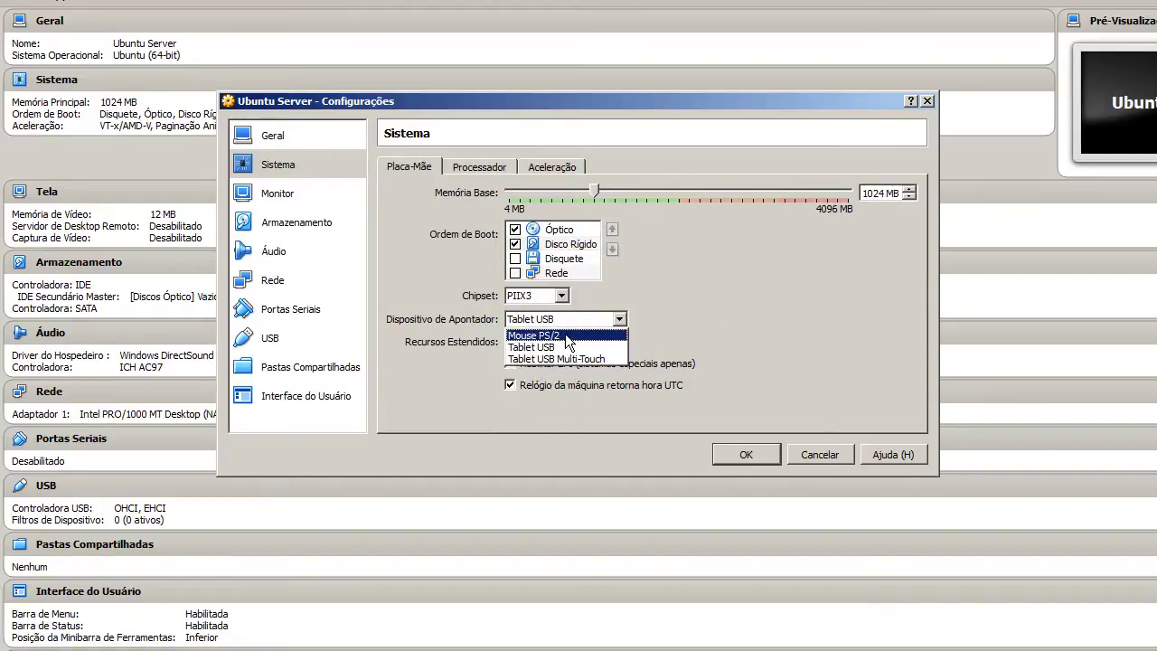
left_click(556, 336)
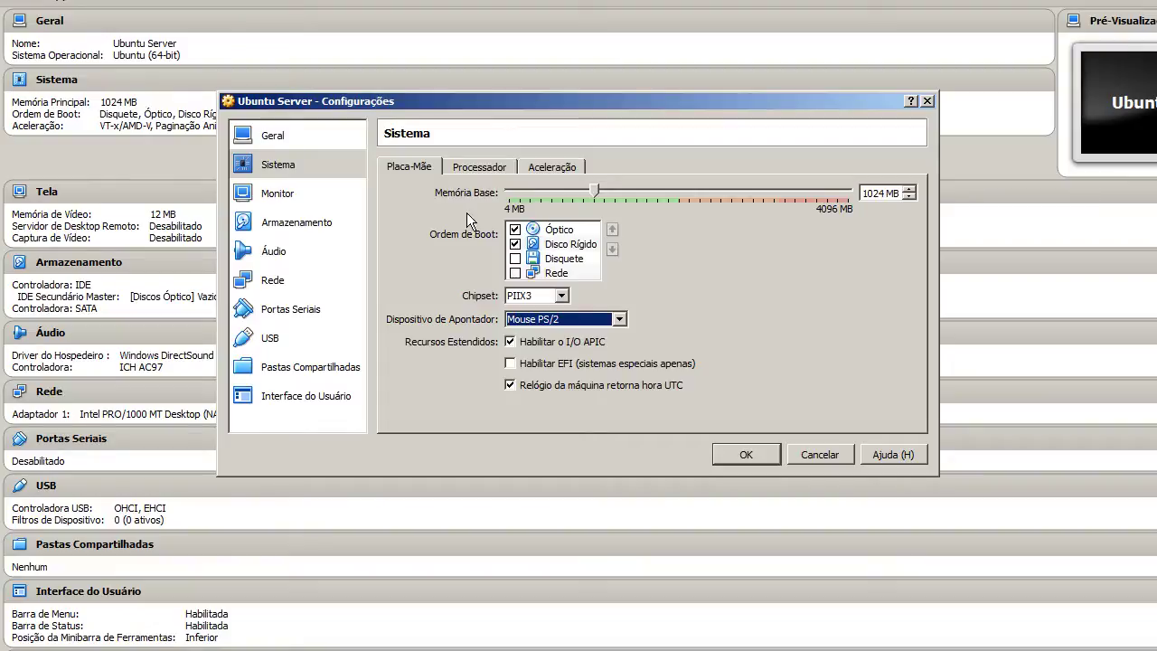
left_click(477, 166)
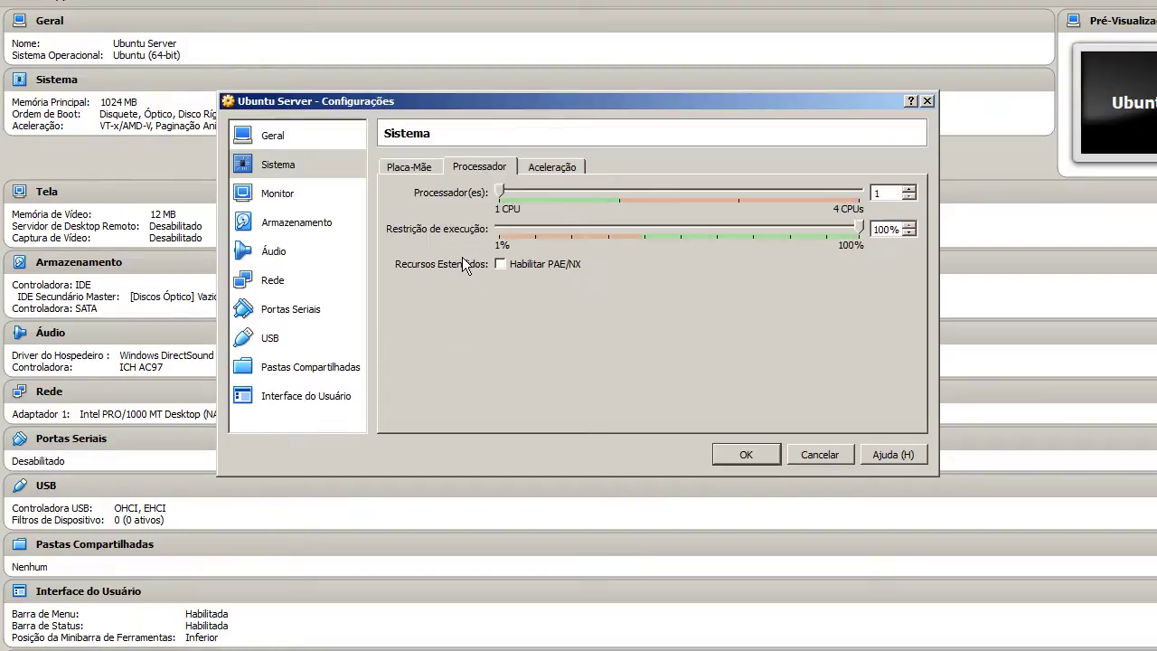
left_click(550, 265)
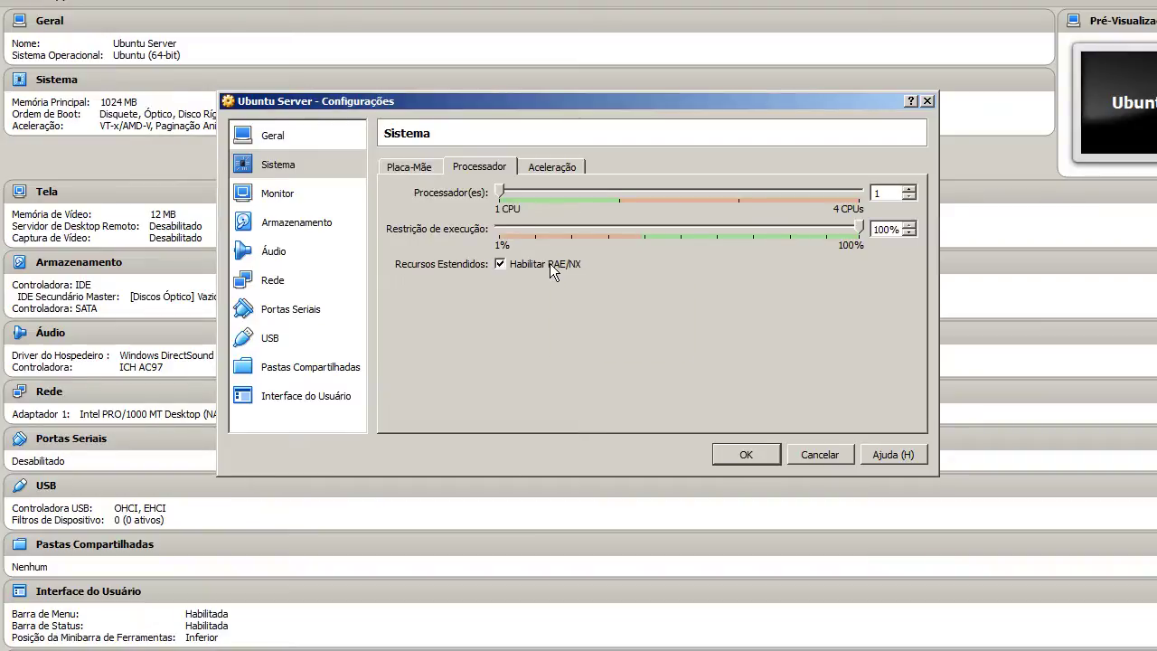
left_click(532, 171)
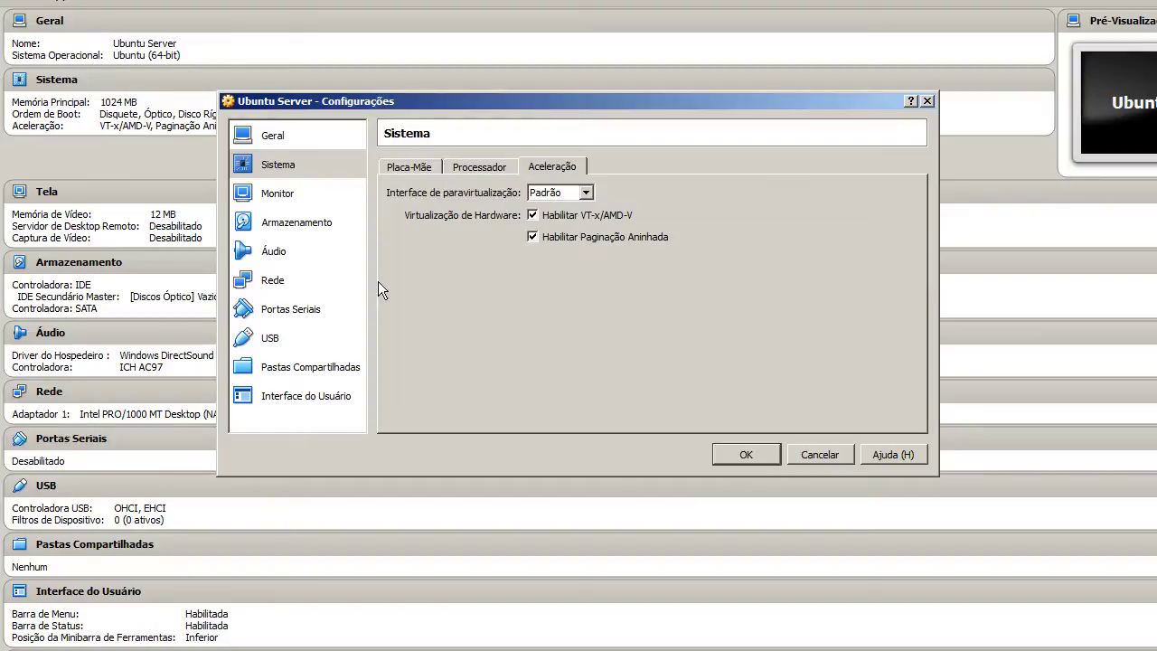
Set the machine's video memory to 10 MB and review the remote display and video capture options.
left_click(299, 190)
left_click_drag(539, 190, 534, 189)
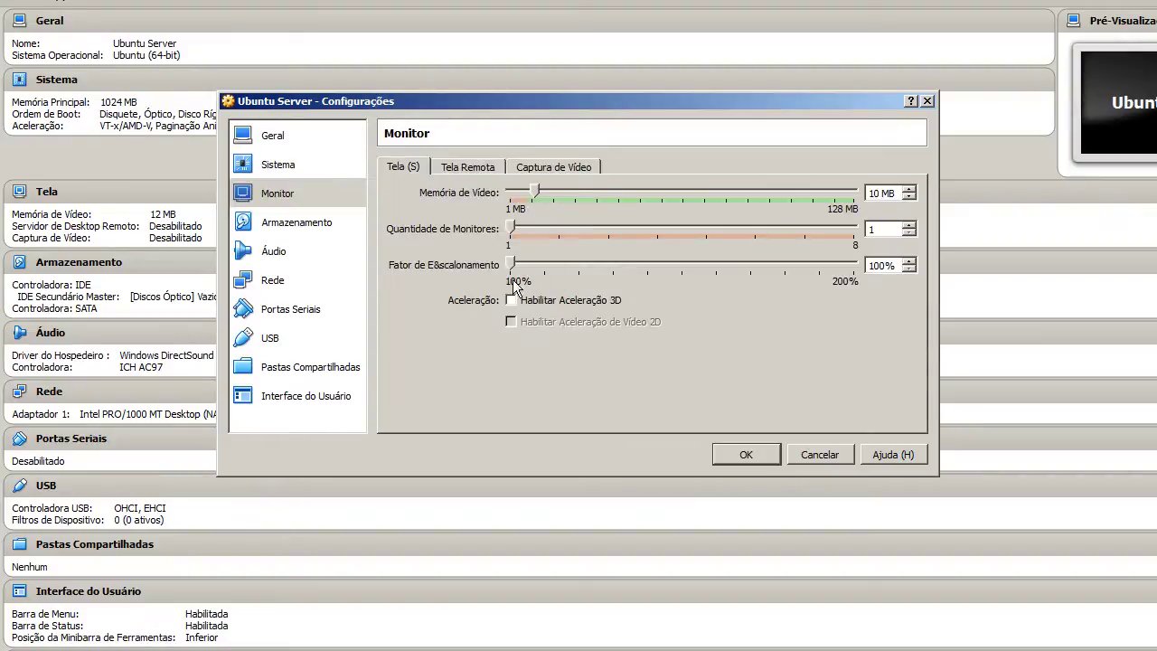
left_click(453, 170)
left_click(530, 170)
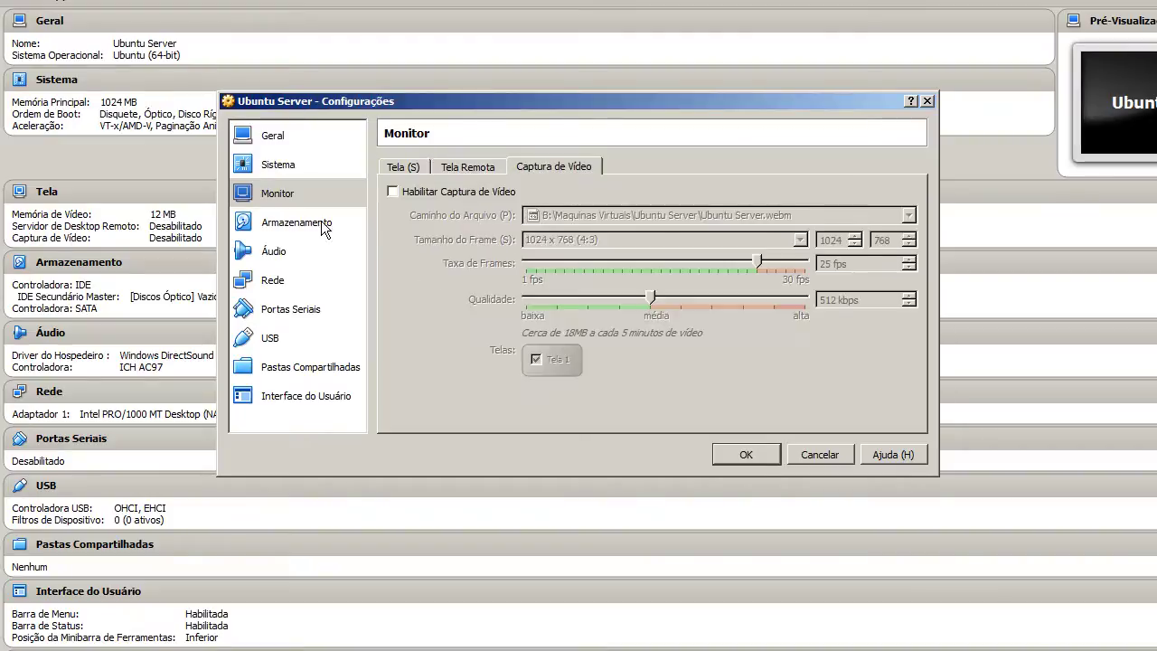
In the storage settings, remove the existing SATA and IDE controllers and add a new IDE controller.
left_click(319, 222)
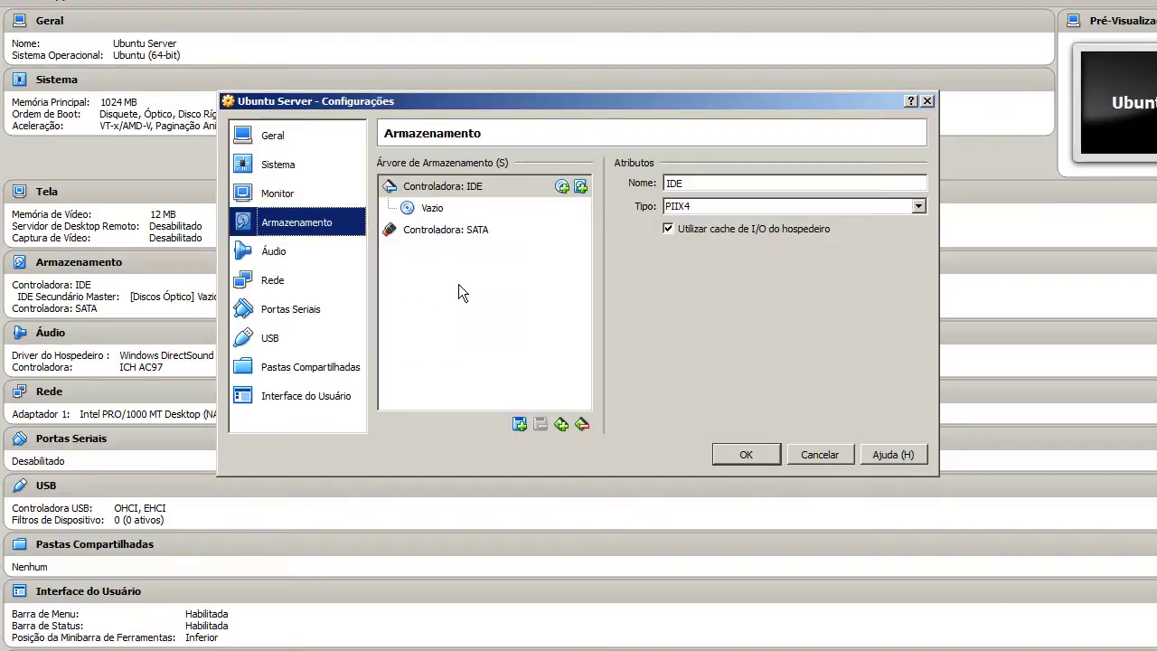
left_click(481, 233)
left_click(584, 424)
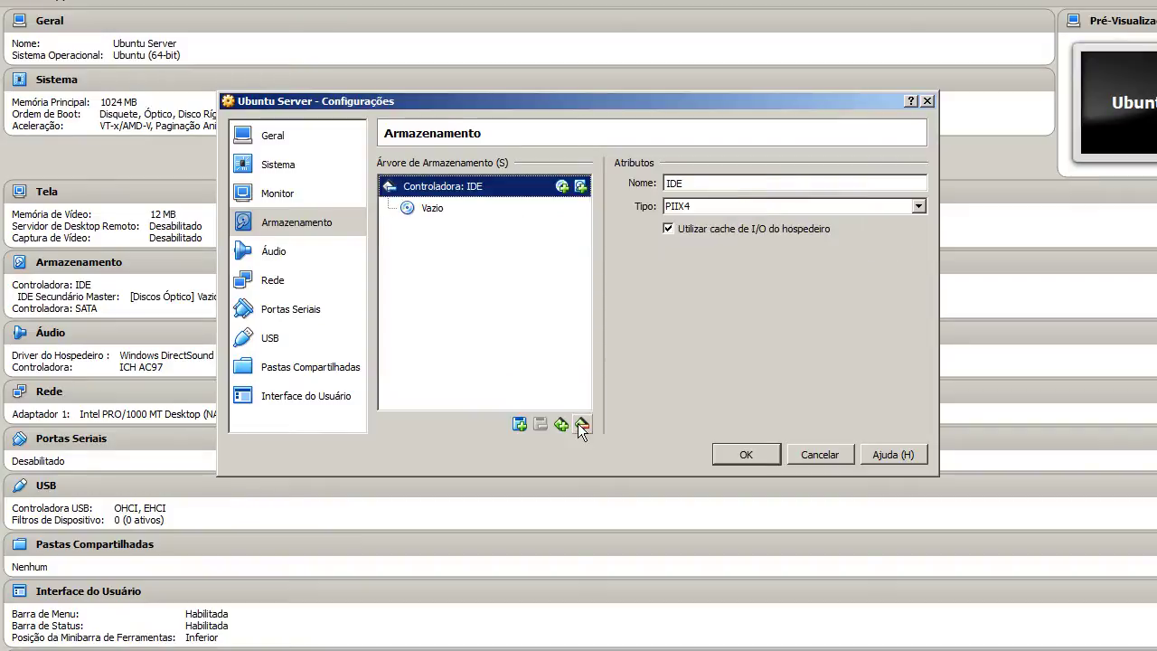
left_click(581, 425)
left_click(562, 424)
left_click(624, 429)
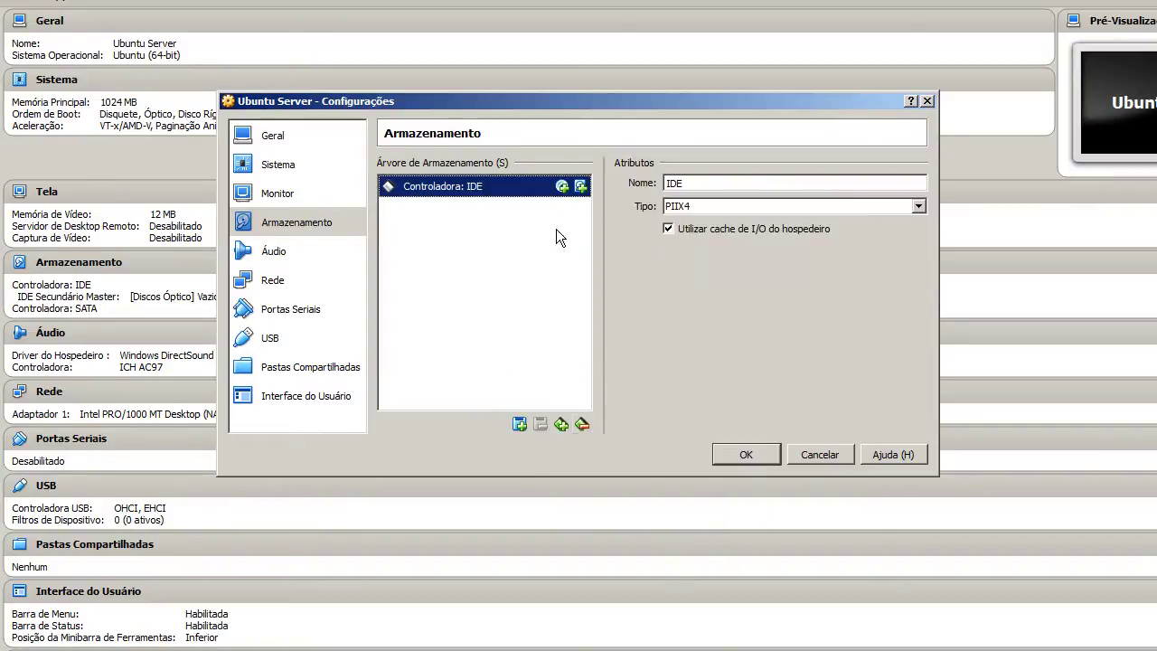
Create a dynamically allocated 10 GB VDI hard disk named "Ubntu Server" on the IDE controller.
left_click(580, 186)
left_click(554, 315)
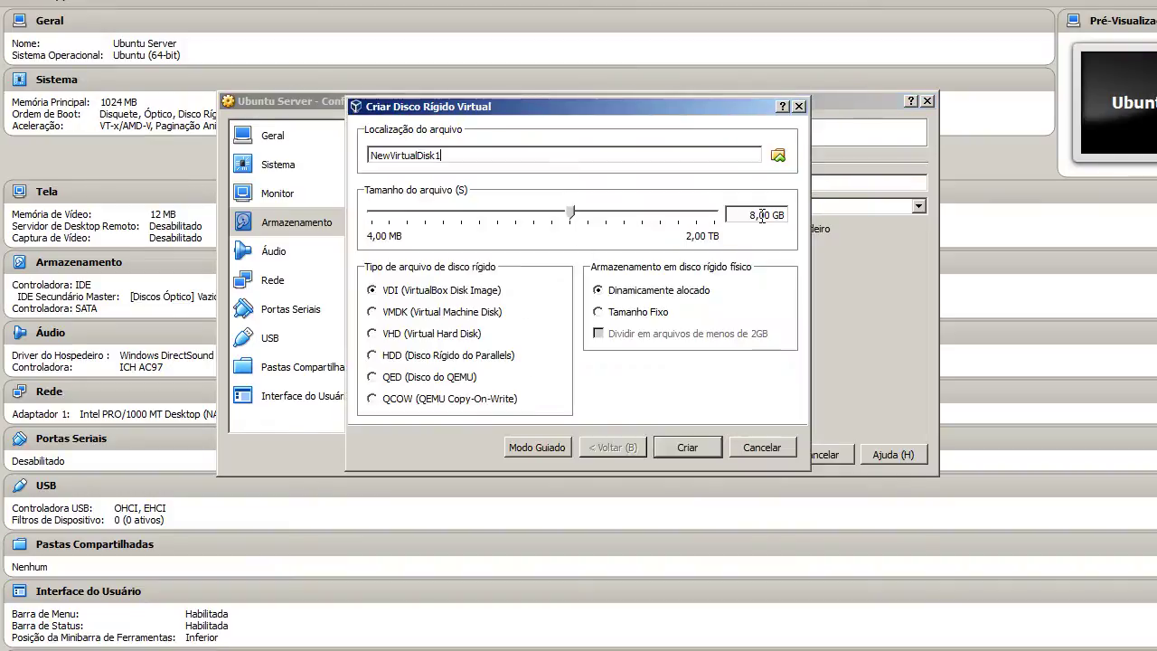
left_click_drag(764, 216, 703, 216)
type("10")
double_click(423, 156)
type("Ub")
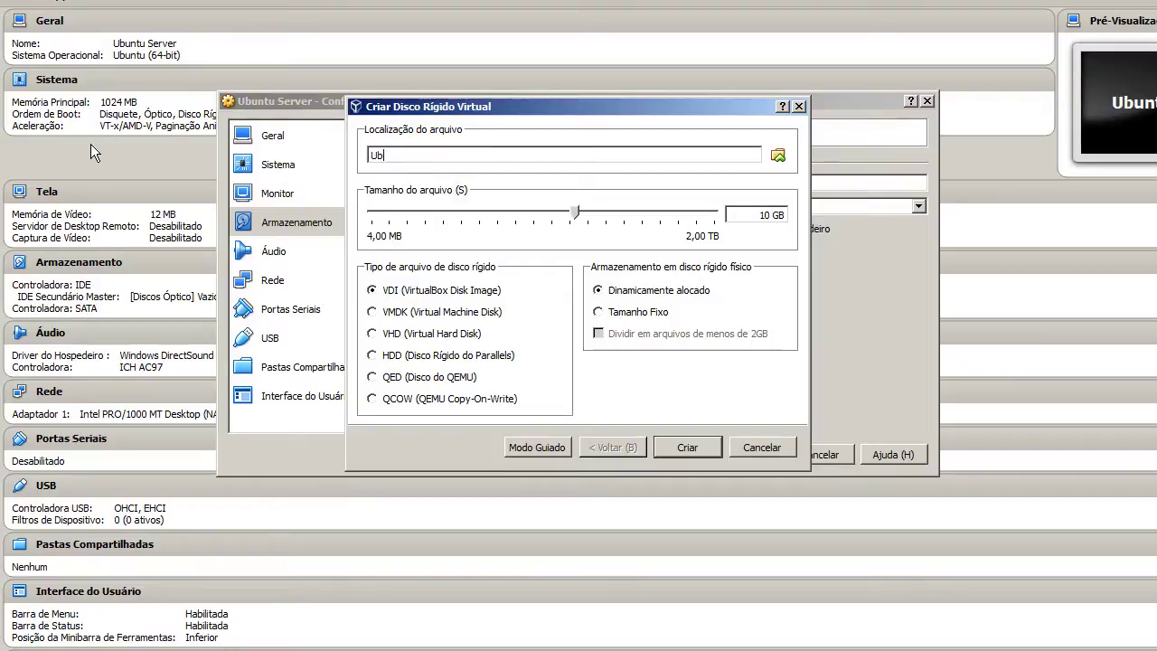
type("ntu Server")
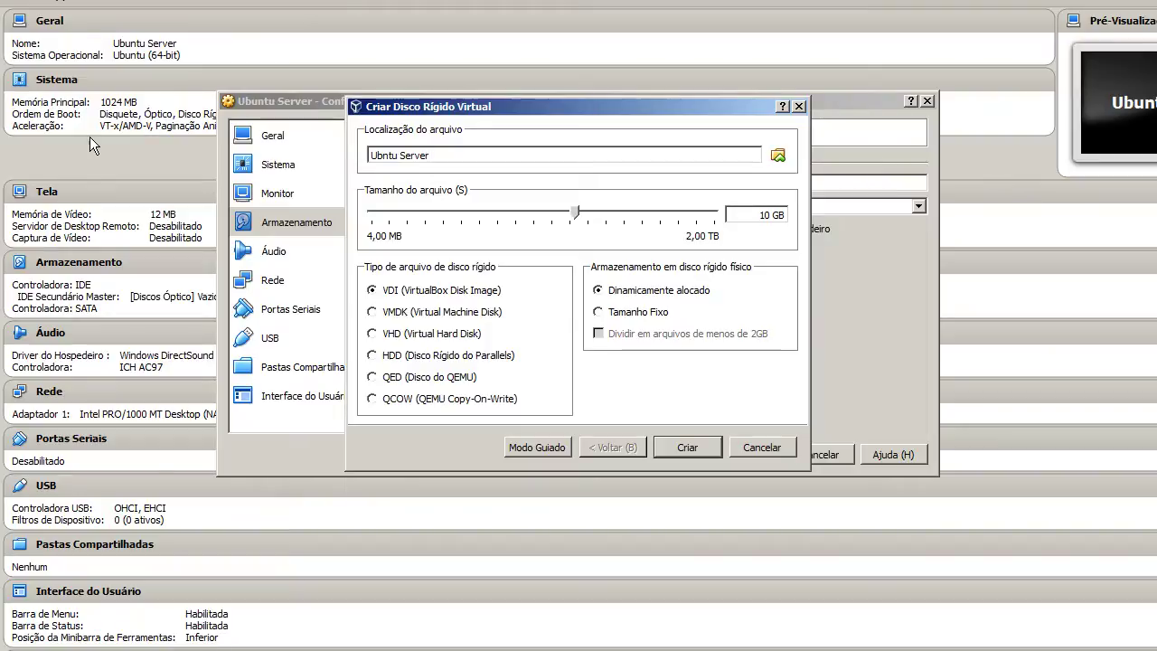
left_click(687, 448)
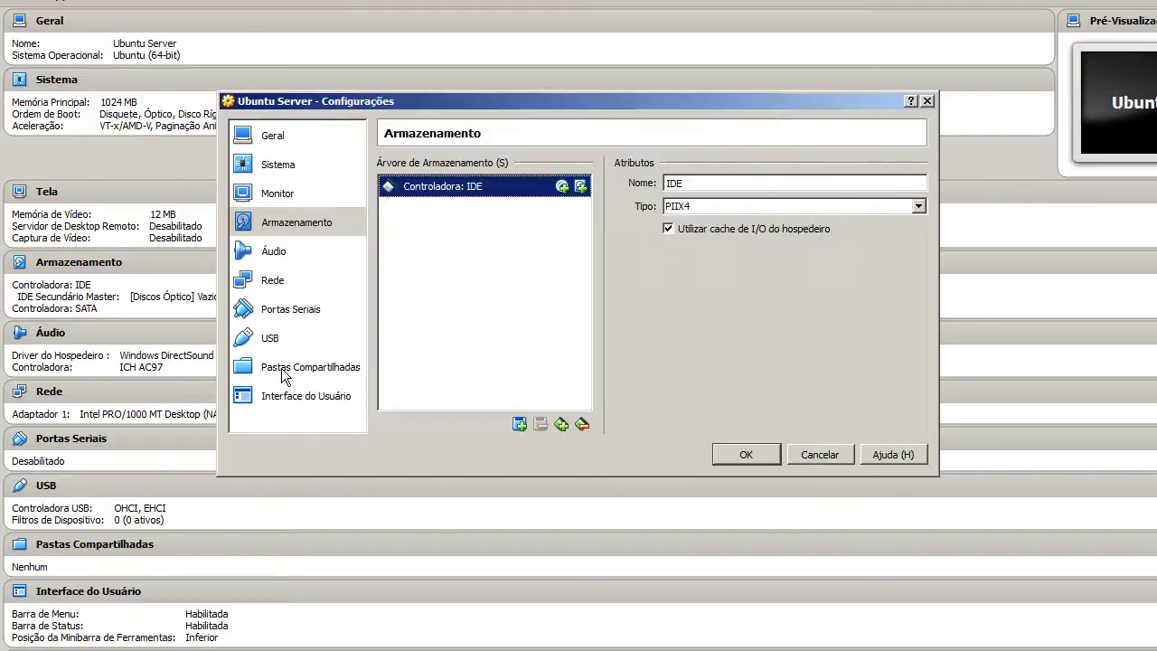
Add an optical drive to the IDE controller loaded with the ubuntu-15.10-server-amd64 image from the Downloads folder.
left_click(561, 188)
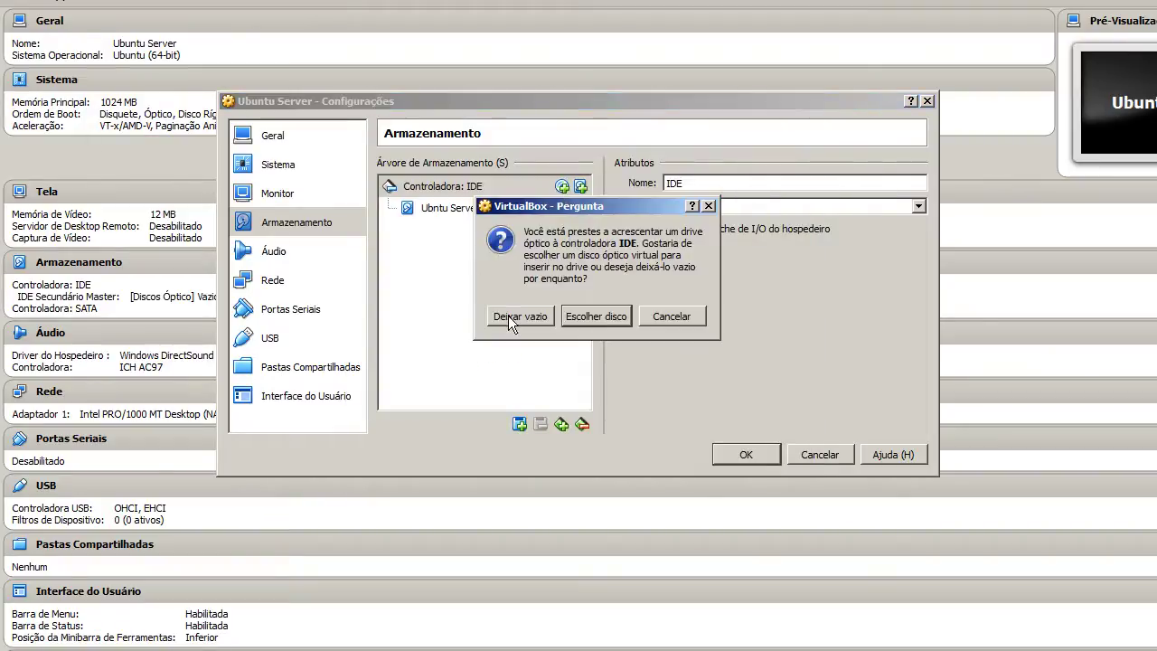
left_click(597, 316)
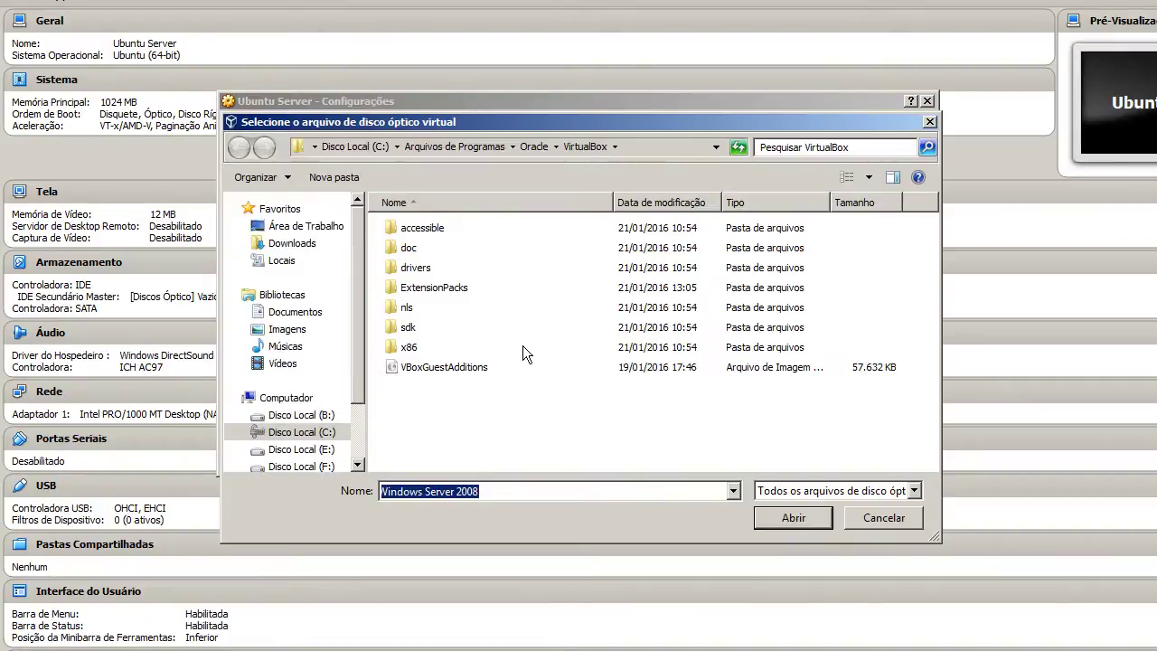
left_click(292, 243)
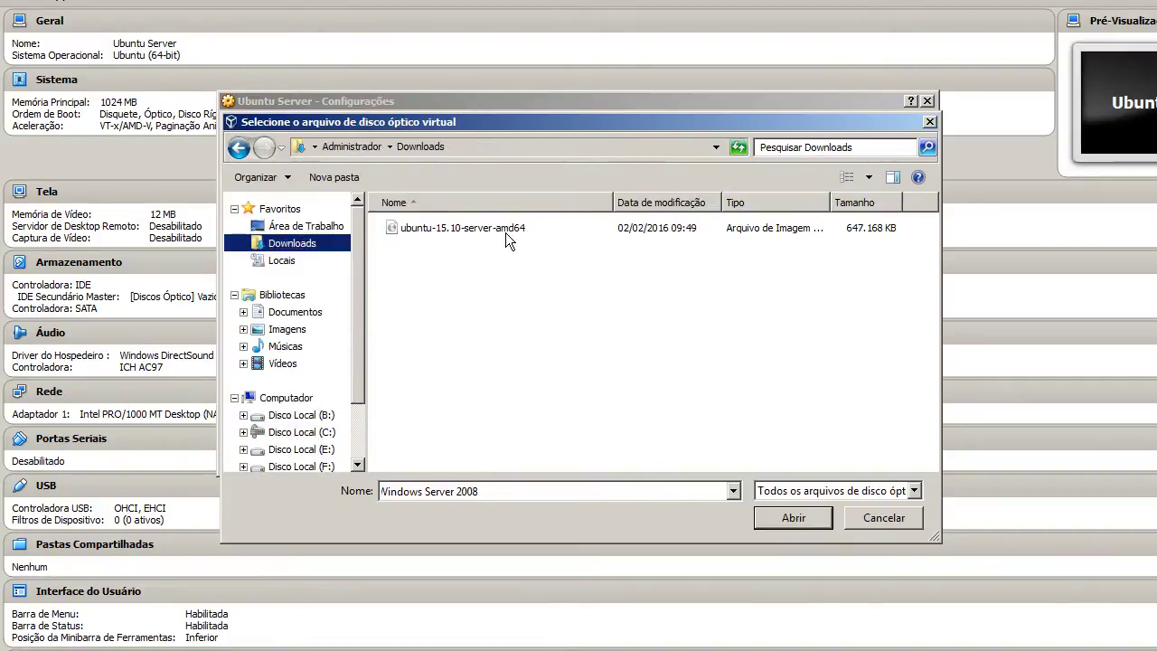
left_click(488, 229)
left_click(773, 523)
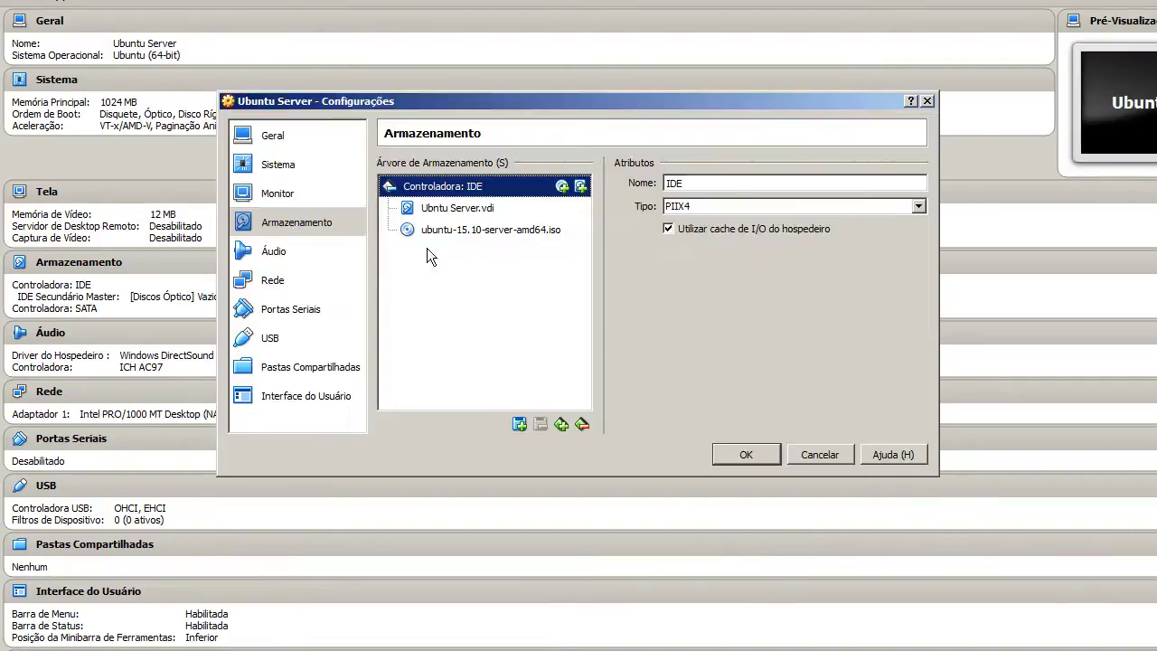
left_click(459, 230)
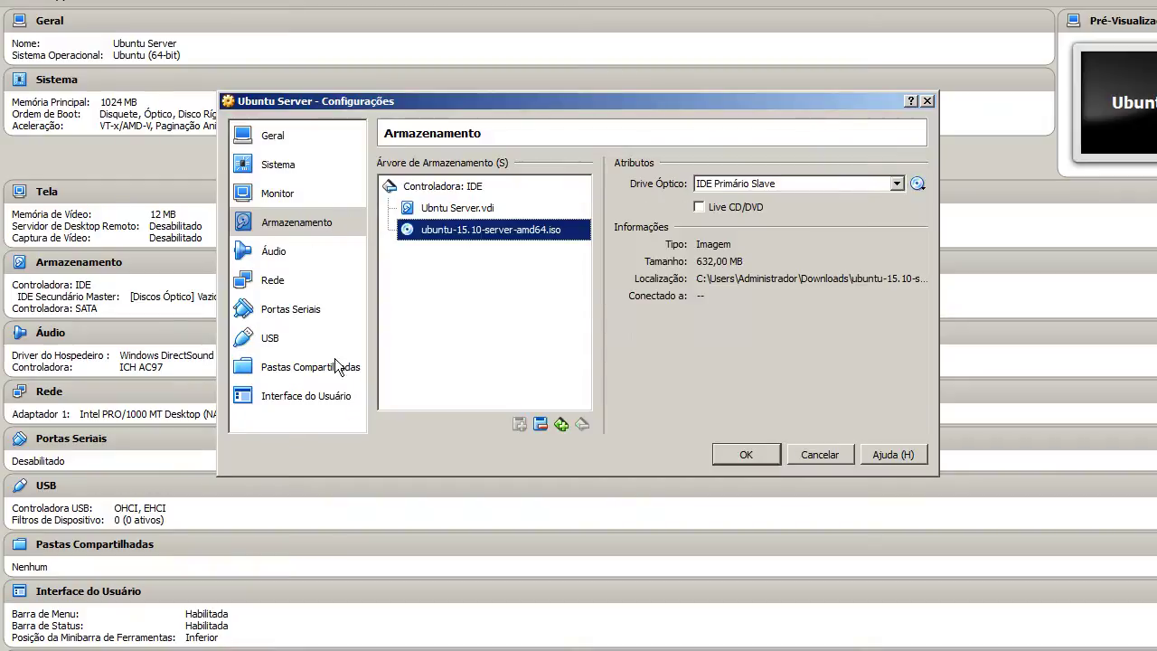
Disable the machine's audio and connect network adapter 1 in bridged mode (Placa em modo Bridge).
left_click(290, 253)
left_click(413, 163)
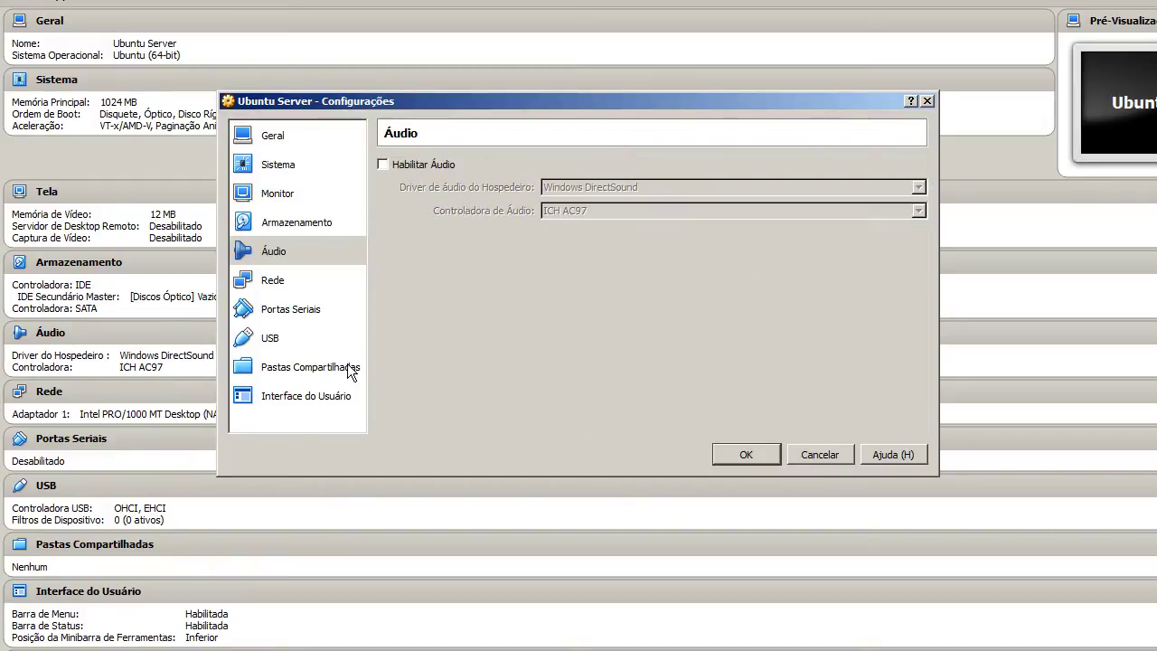
left_click(286, 282)
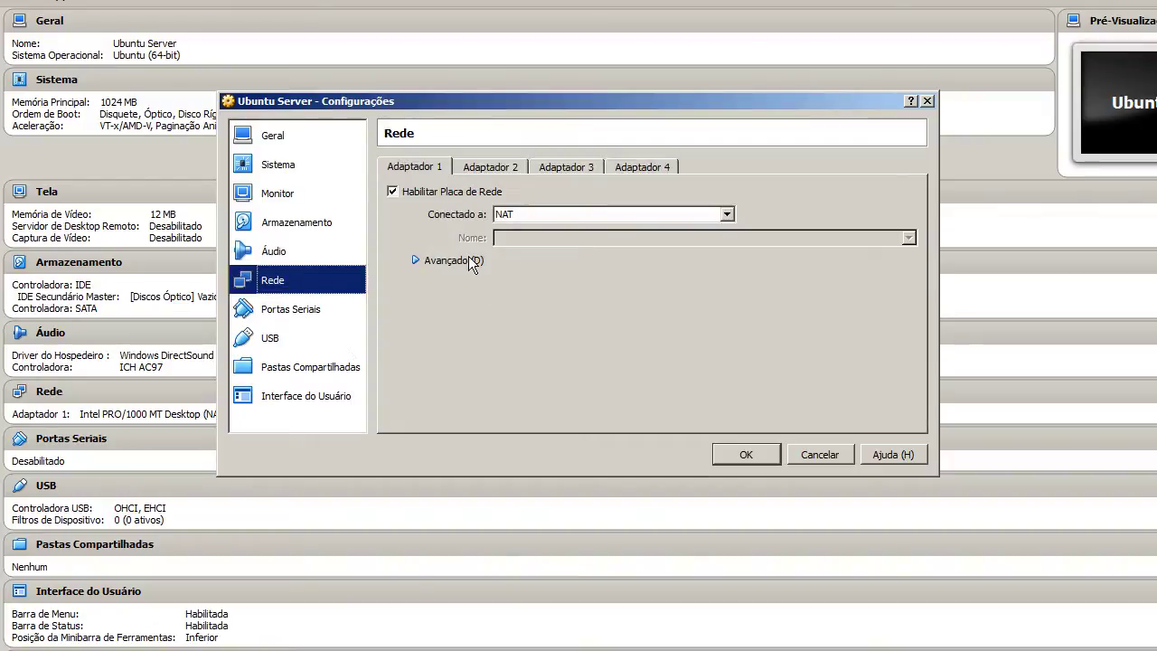
left_click(416, 260)
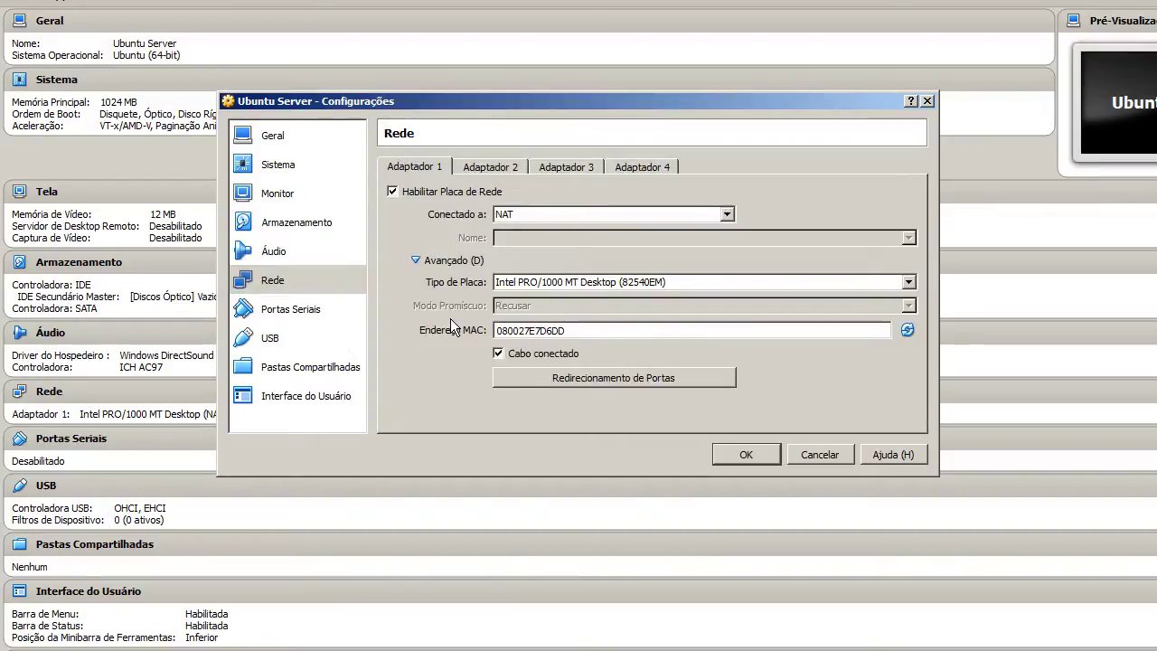
left_click(554, 218)
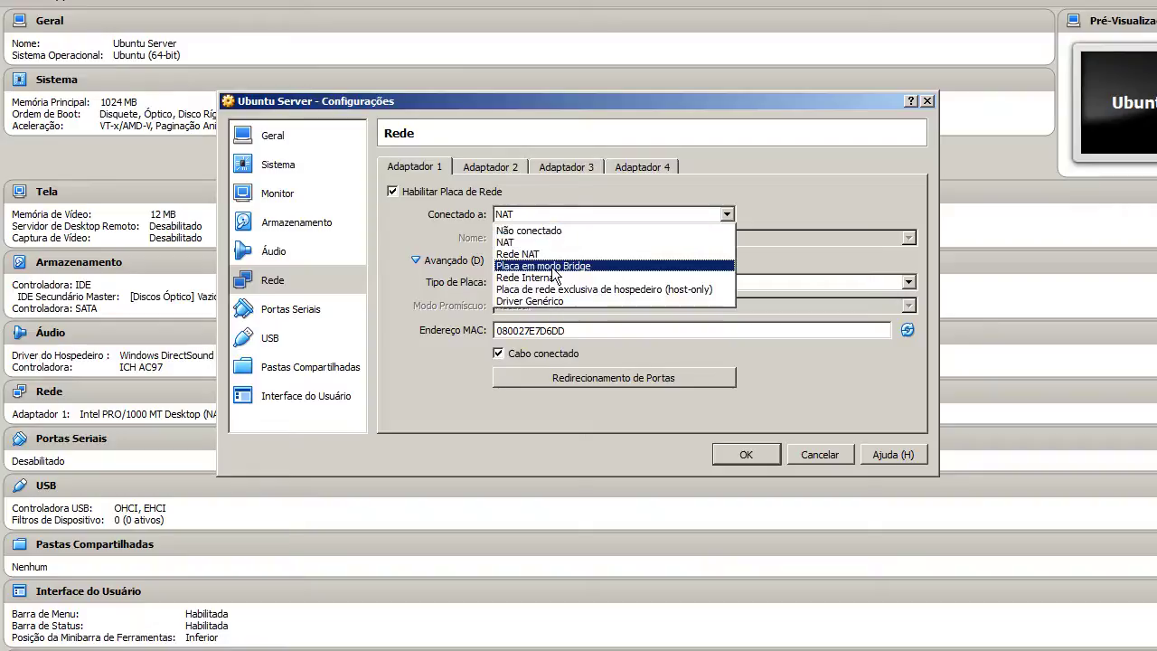
left_click(543, 261)
key("Tab")
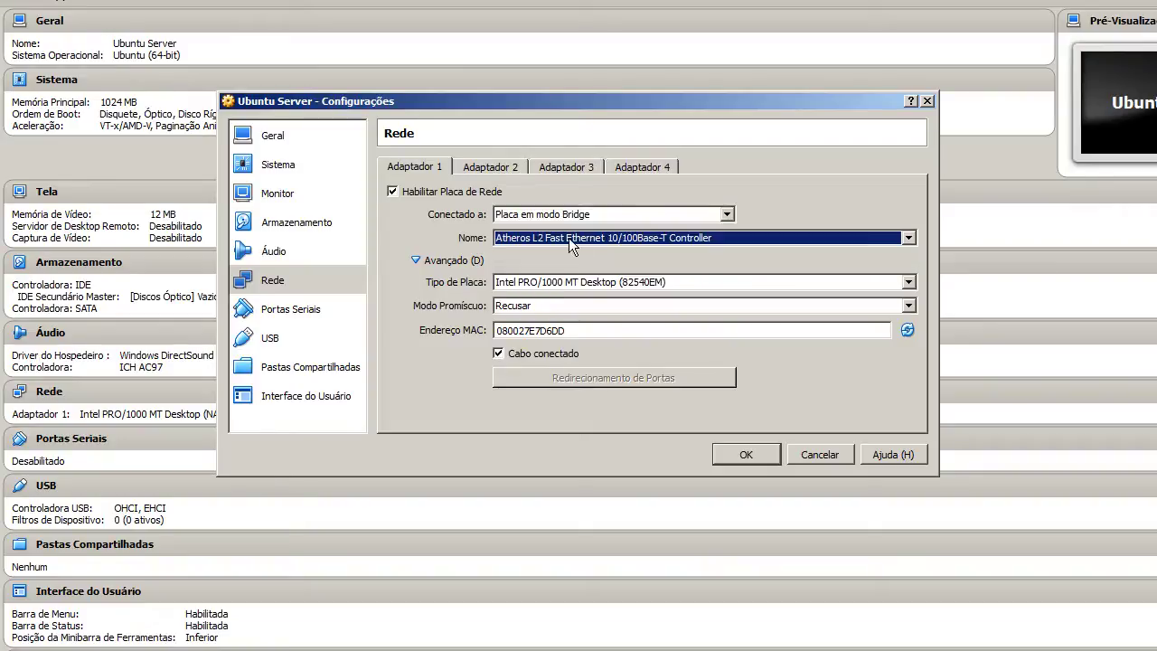
Set adapter 1's card type to Intel PRO/1000 T Server (82543GC) and its promiscuous mode to Permitir Tudo.
left_click(560, 286)
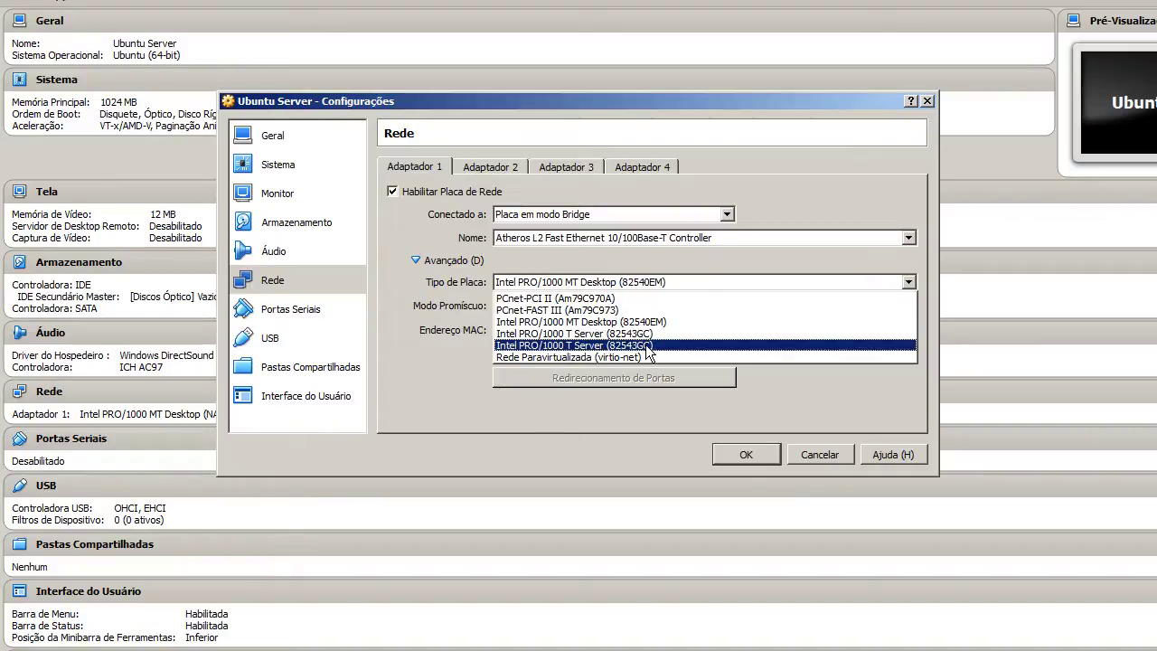
left_click(645, 345)
left_click(526, 307)
left_click(531, 345)
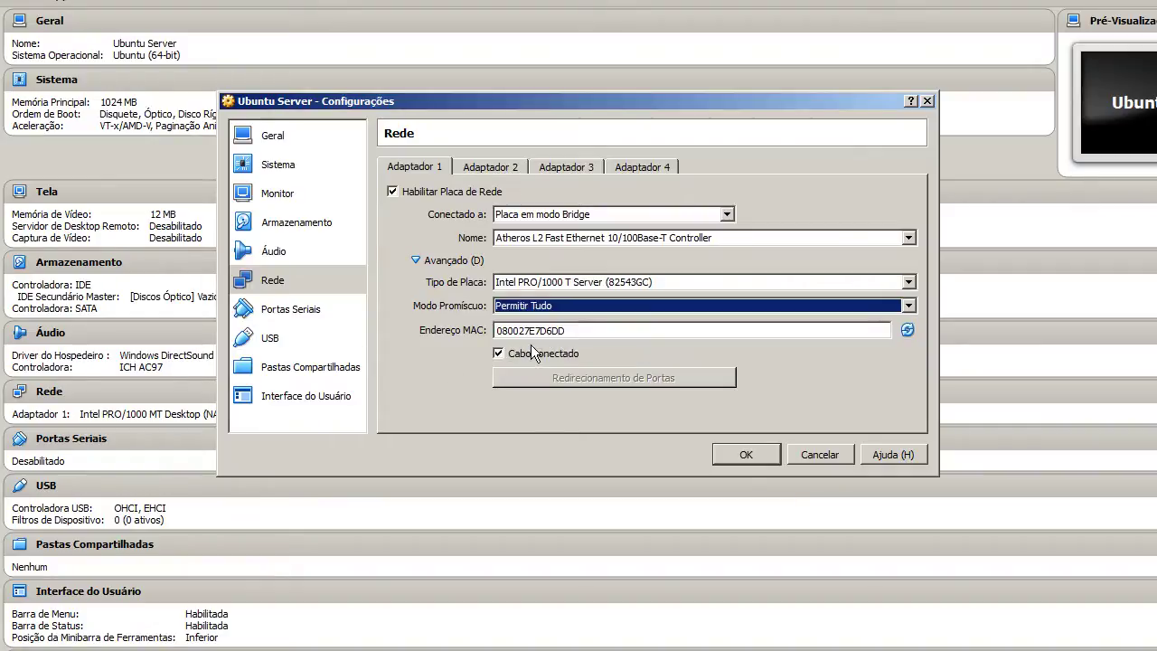
Generate a new random MAC address for network adapter 1 several times.
left_click(904, 333)
left_click(904, 334)
left_click(905, 333)
left_click(905, 333)
left_click(904, 336)
left_click(904, 336)
left_click(904, 337)
left_click(904, 336)
left_click(904, 337)
left_click(904, 338)
left_click(904, 337)
left_click(904, 337)
left_click(904, 337)
left_click(904, 337)
left_click(904, 337)
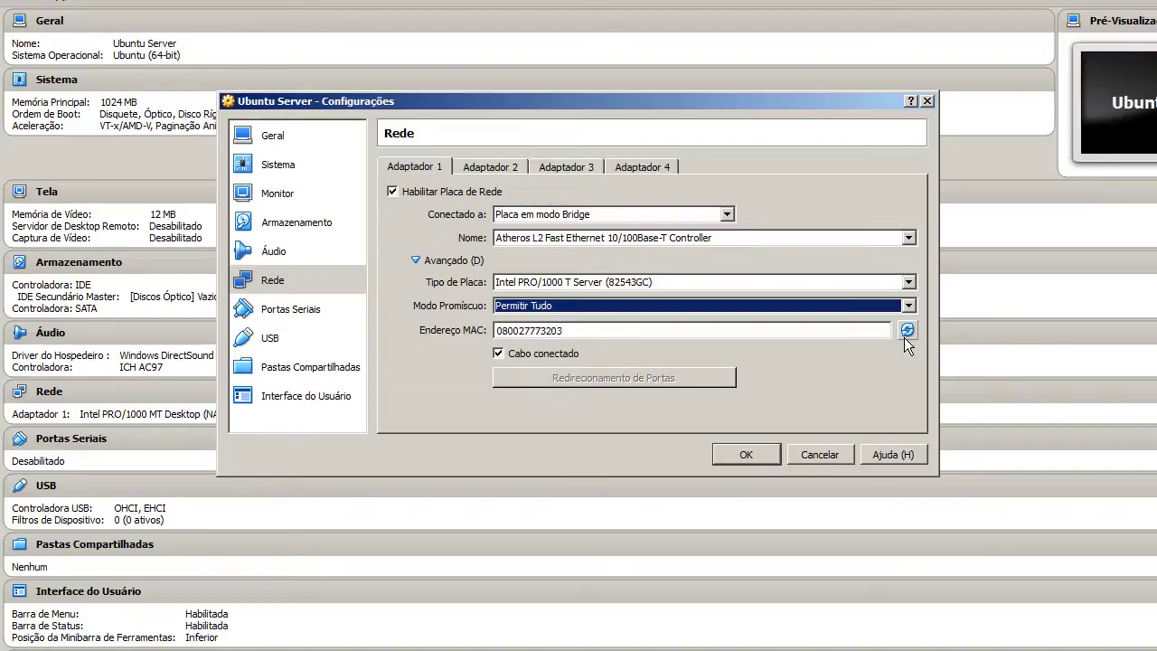
Review the other network adapters, the serial ports, the USB controller and the shared folders settings.
left_click(503, 168)
left_click(556, 170)
left_click(638, 170)
left_click(414, 167)
left_click(316, 311)
left_click(467, 171)
left_click(320, 341)
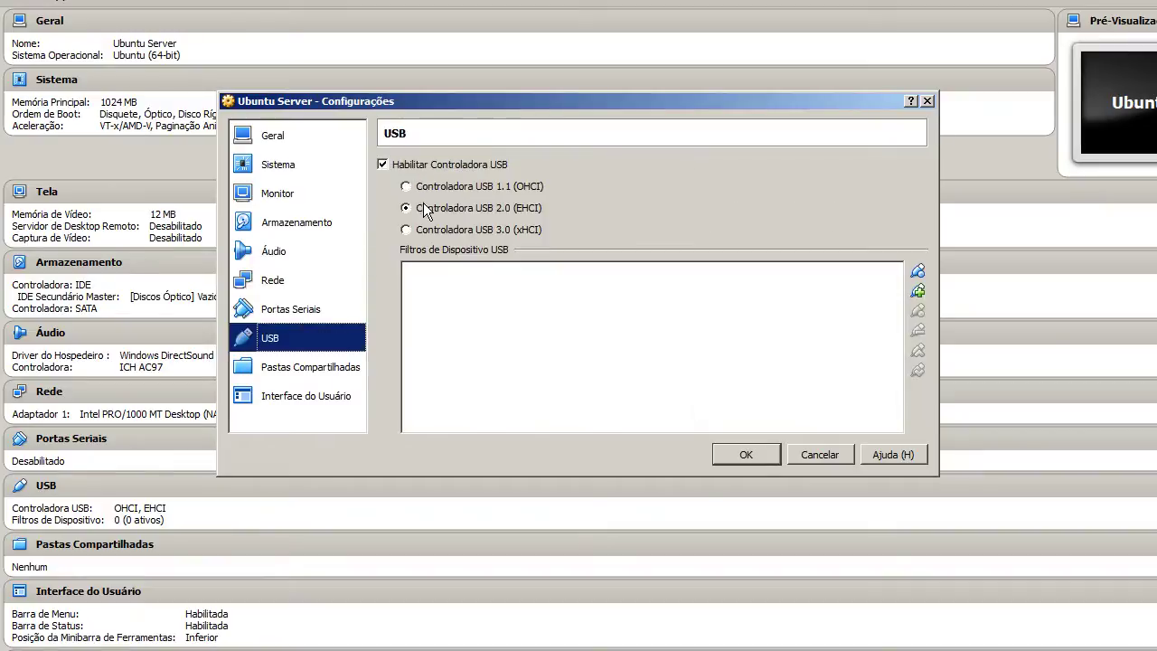
left_click(333, 367)
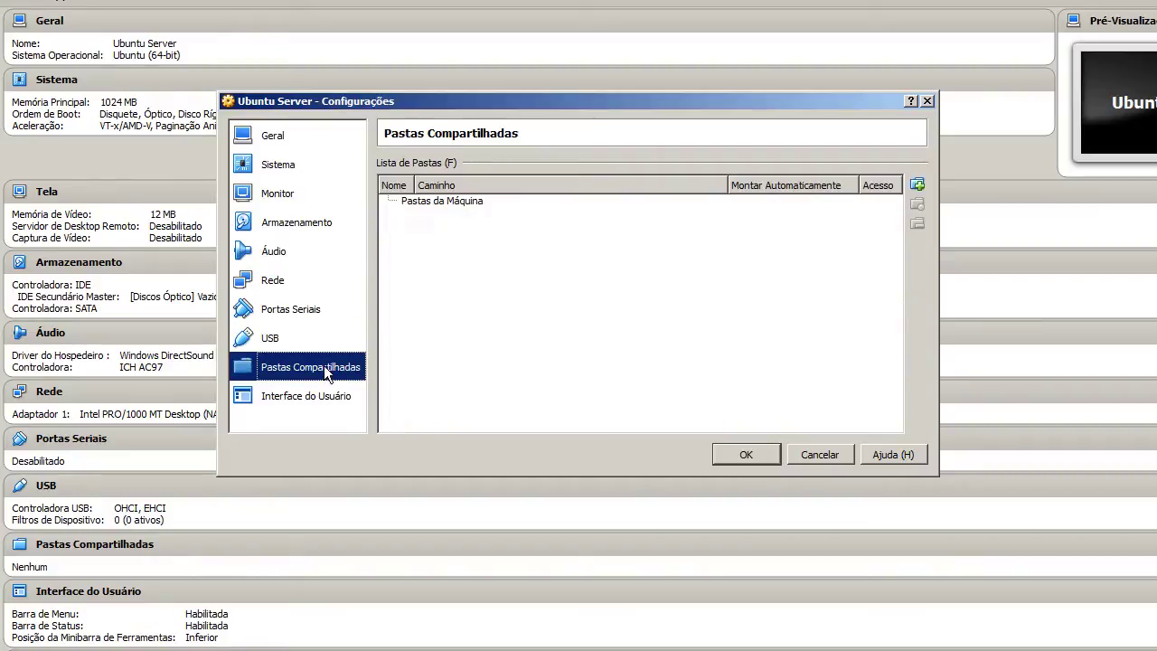
Enable showing the mini toolbar at the top of the screen and save the machine's settings.
left_click(331, 398)
left_click(572, 224)
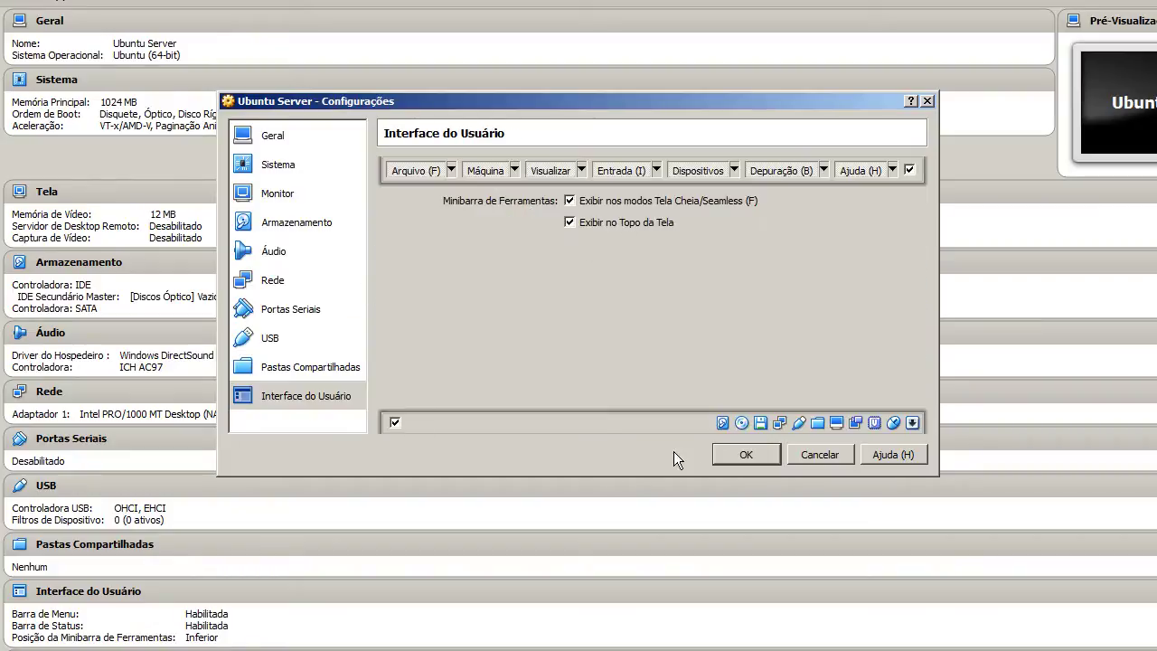
key("Return")
Reopen the machine's network settings, change adapter 1's connection to NAT and save.
left_click(18, 3)
left_click(36, 31)
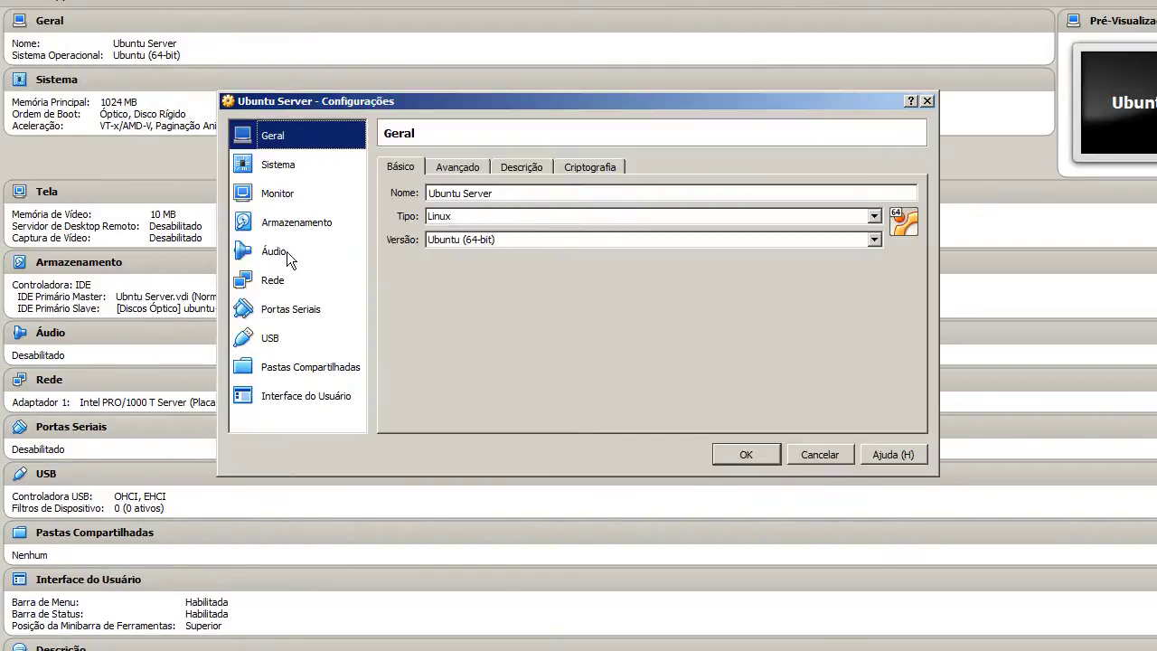
left_click(273, 279)
left_click(416, 259)
left_click(557, 217)
left_click(535, 243)
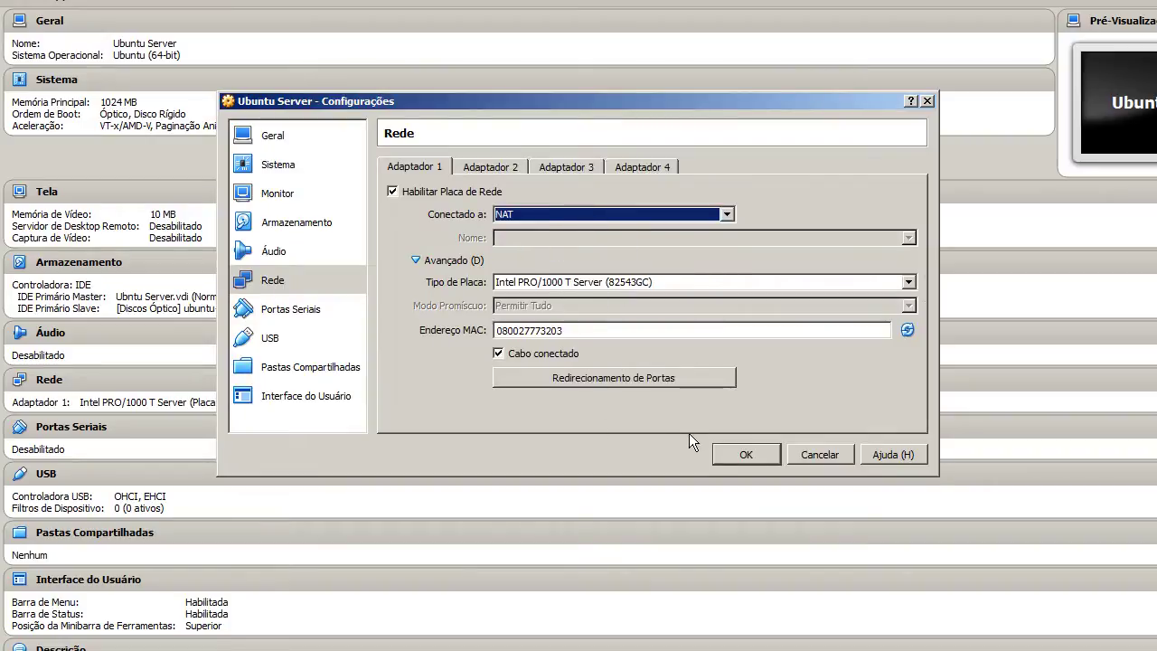
left_click(723, 453)
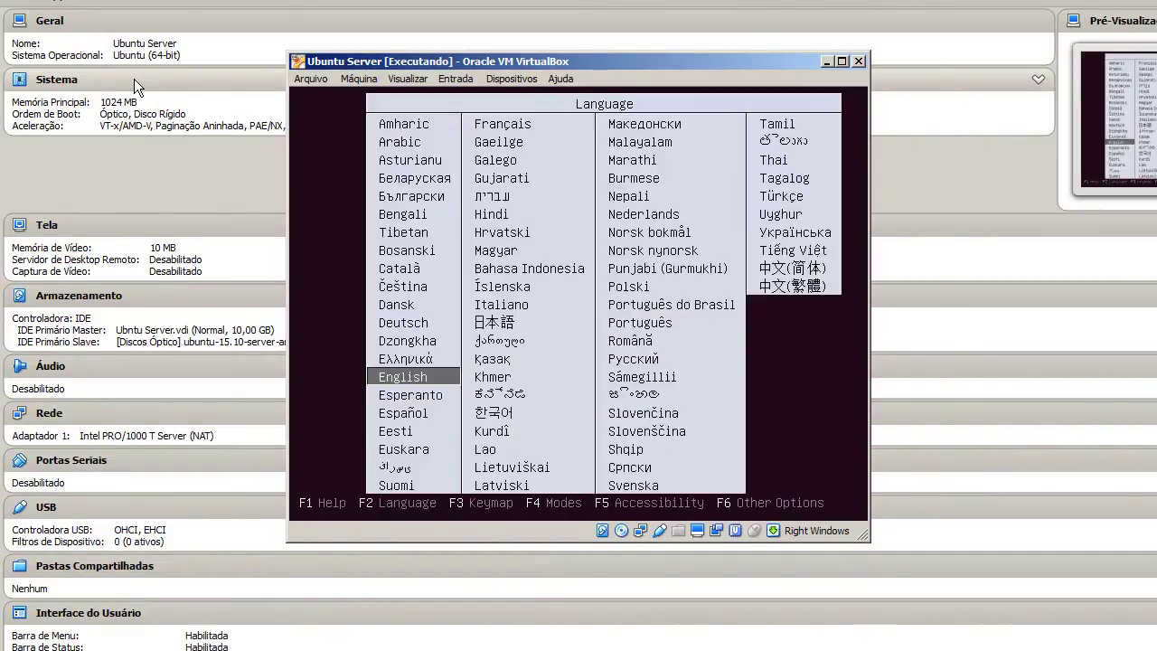
In the boot menu, choose Português do Brasil as the language and start Instalar o Ubuntu Server.
key("Left")
key("Left")
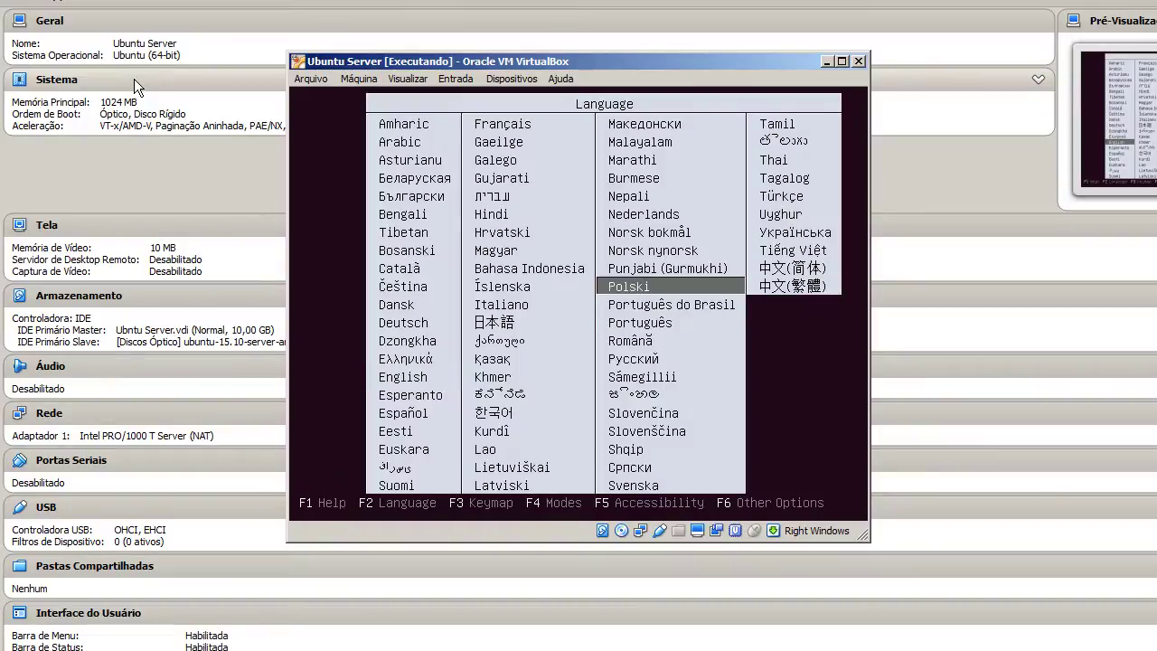
key("Down")
key("Return")
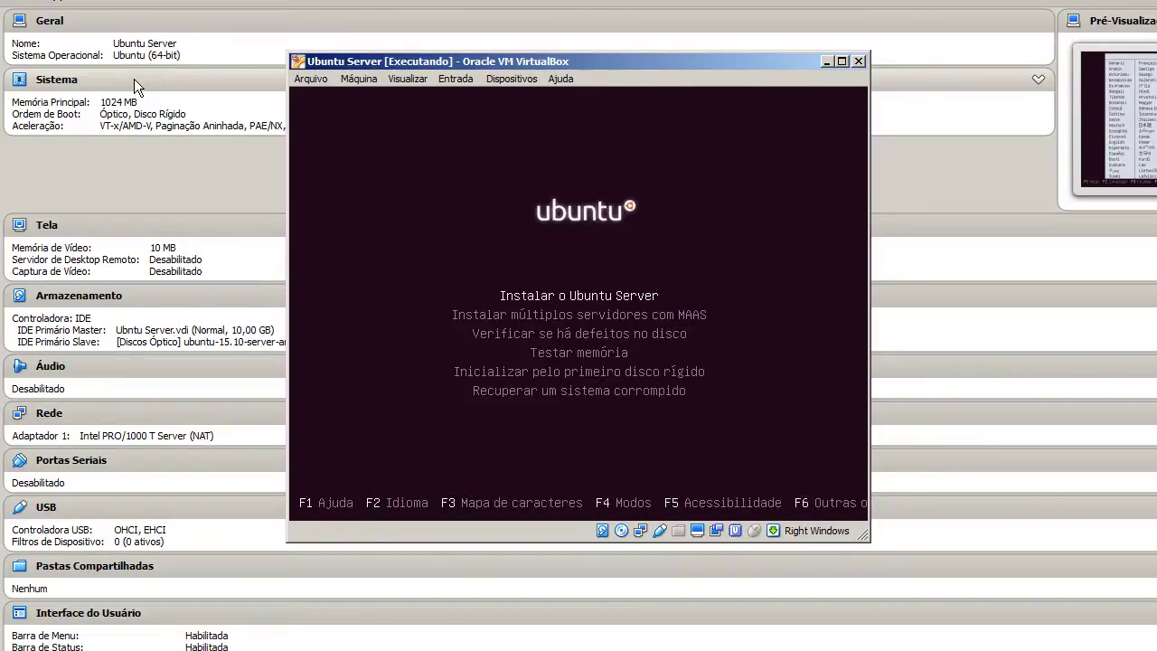
key("Return")
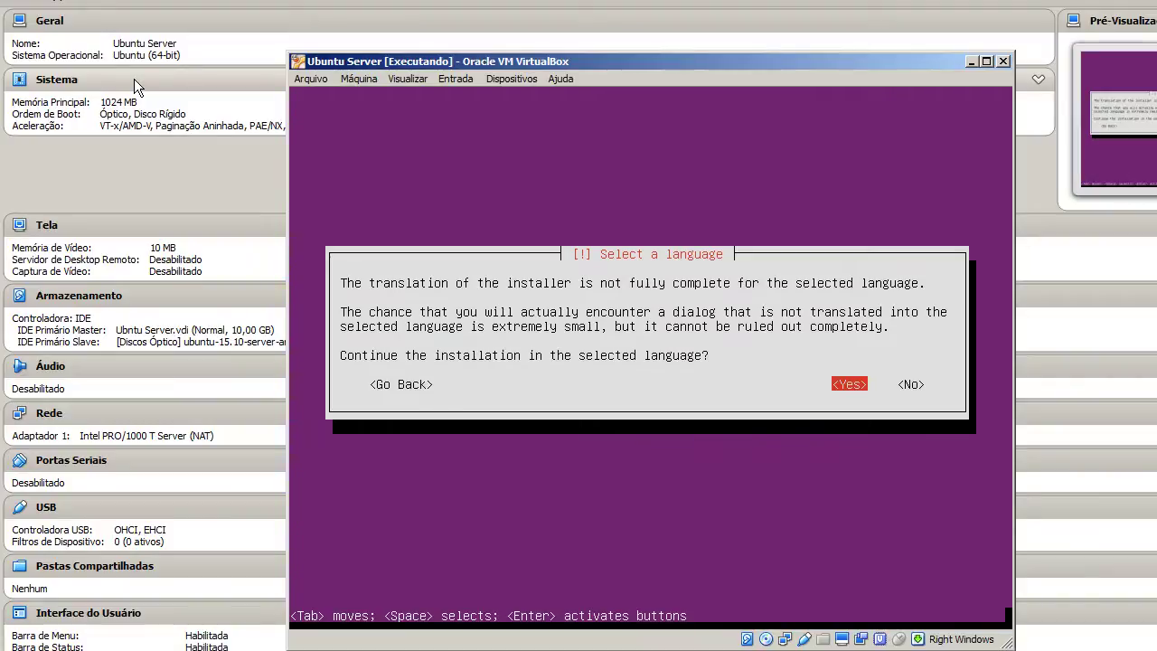
Continue the installation in the selected language and accept Portuguese (Brazil) as the keyboard's country and its default layout.
key("Return")
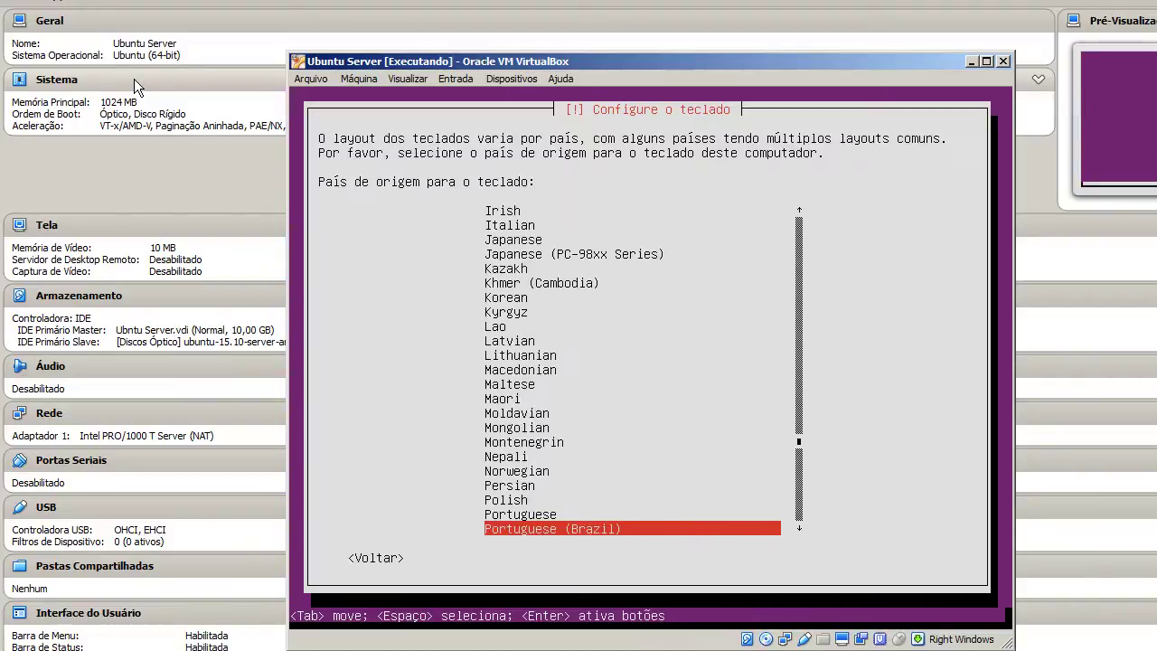
key("Return")
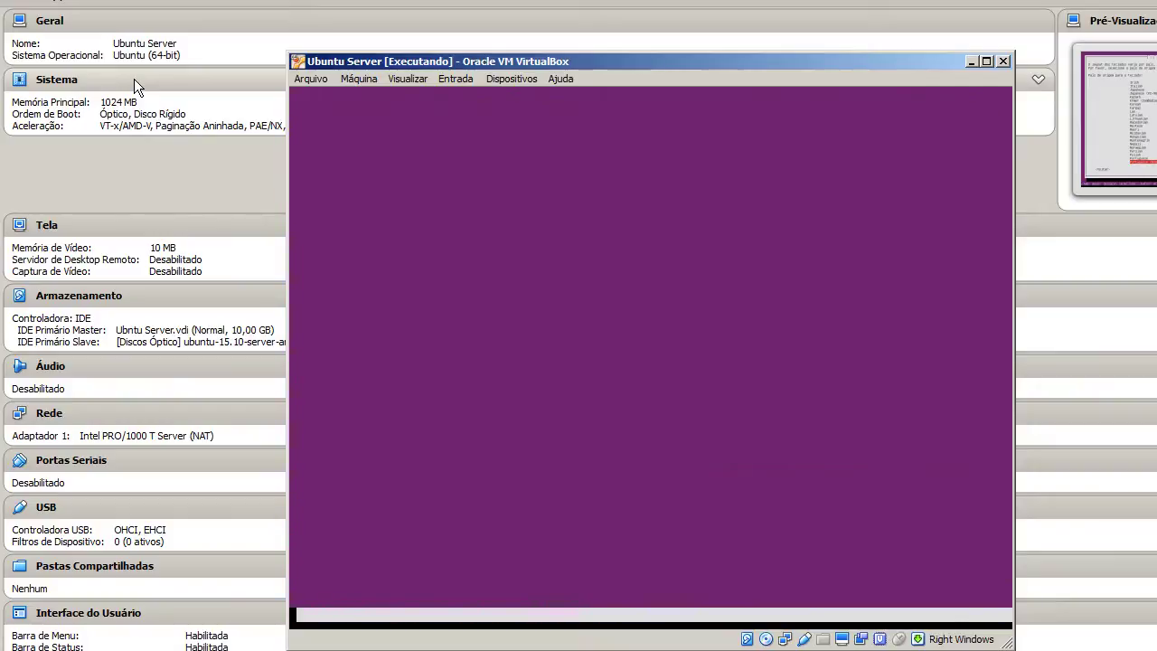
key("Return")
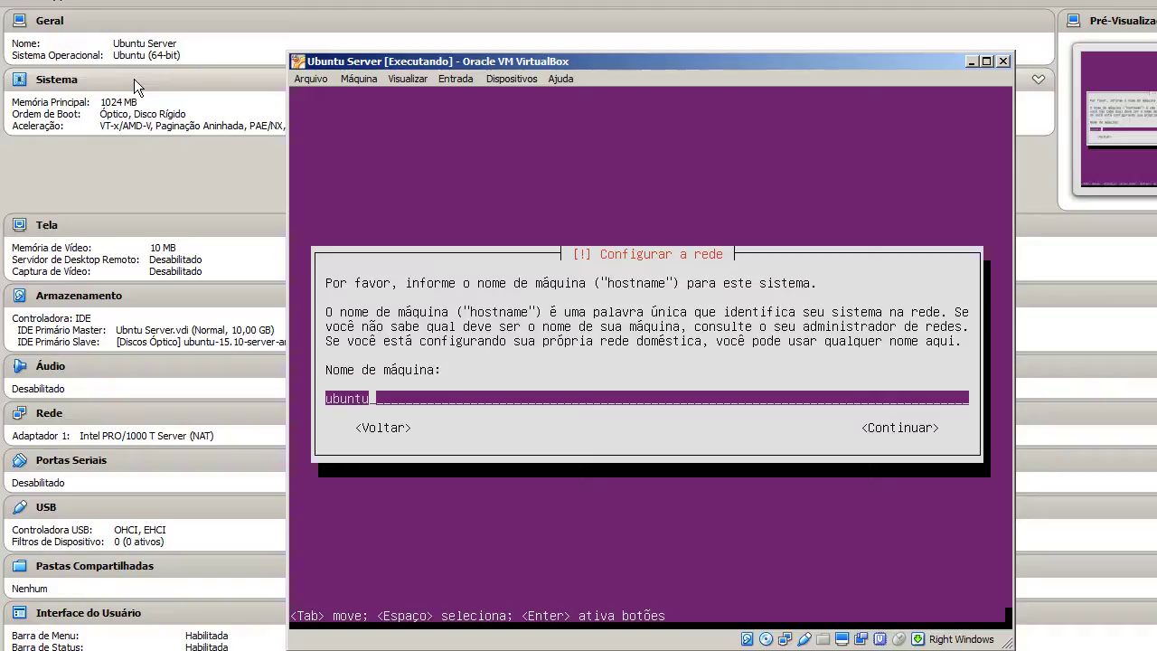
Set the system's hostname to ubuntu-server and continue.
type("-server")
key("Tab")
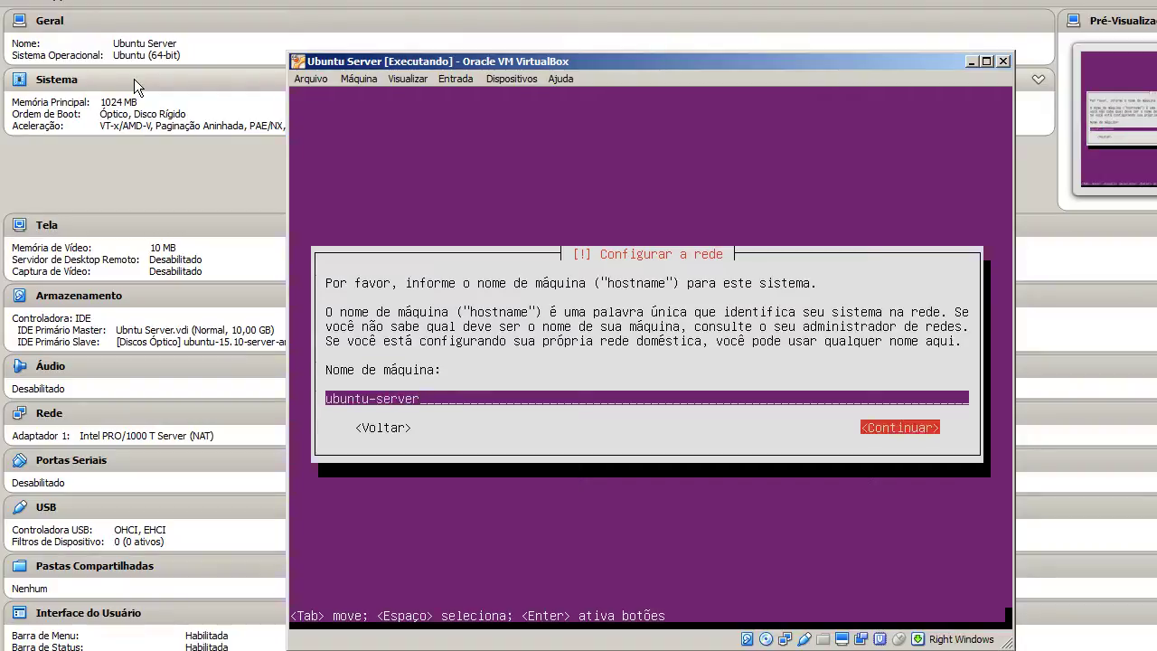
key("Return")
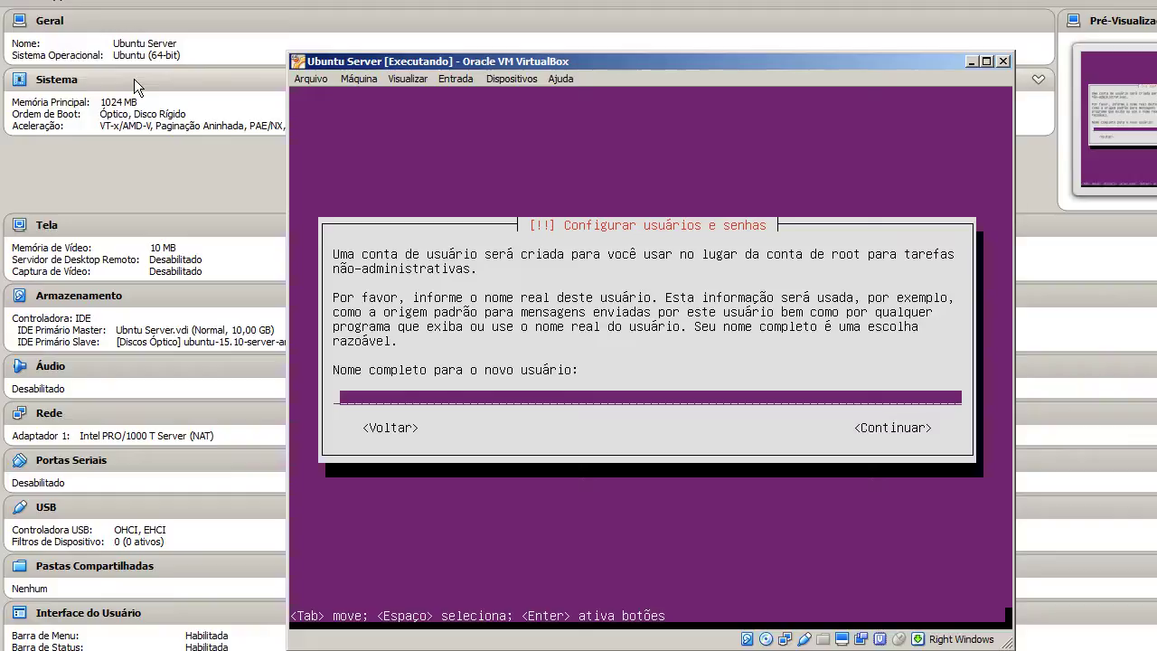
Enter the new user's full name and accept the suggested account username.
type("vanderson")
key("Tab")
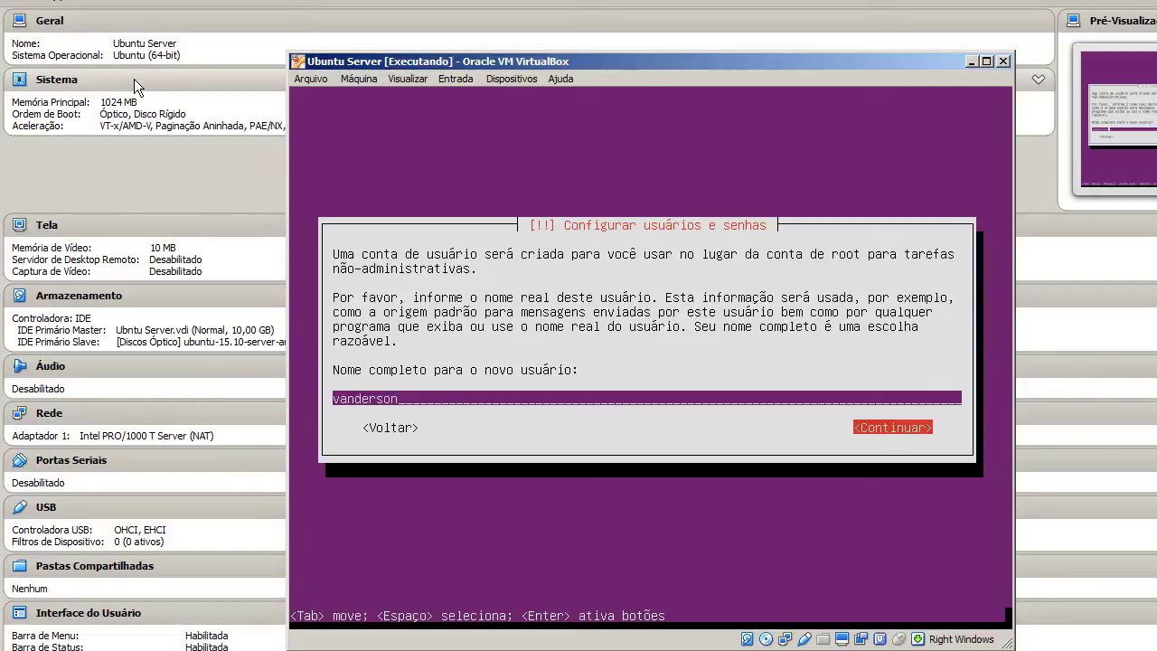
key("Return")
key("Tab")
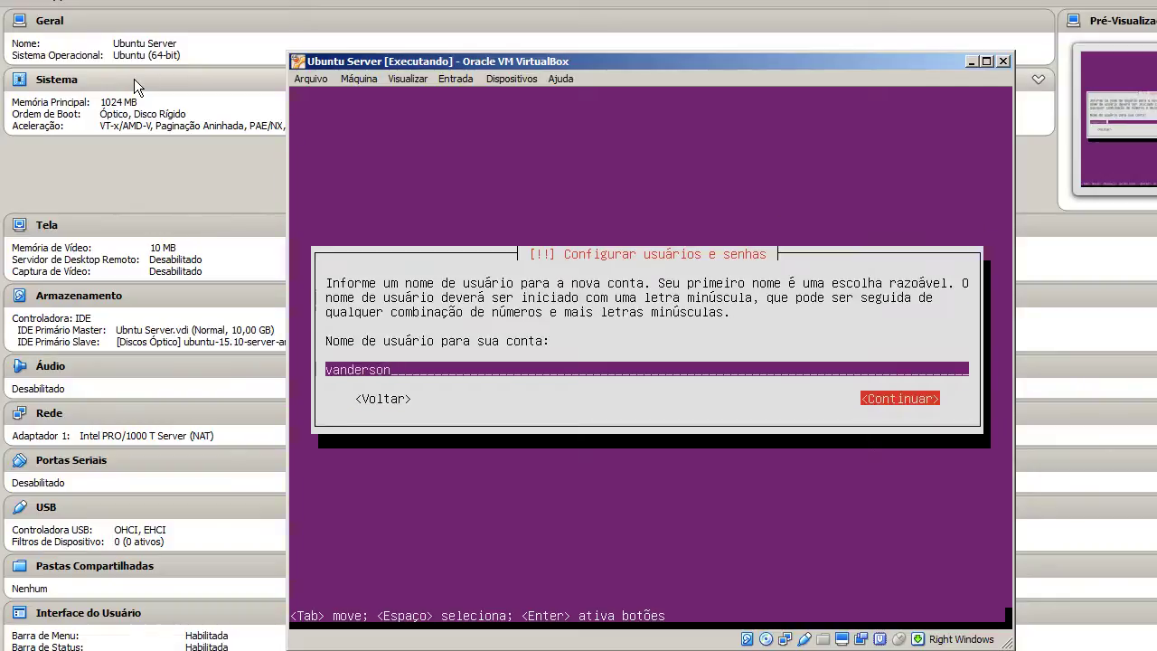
key("Return")
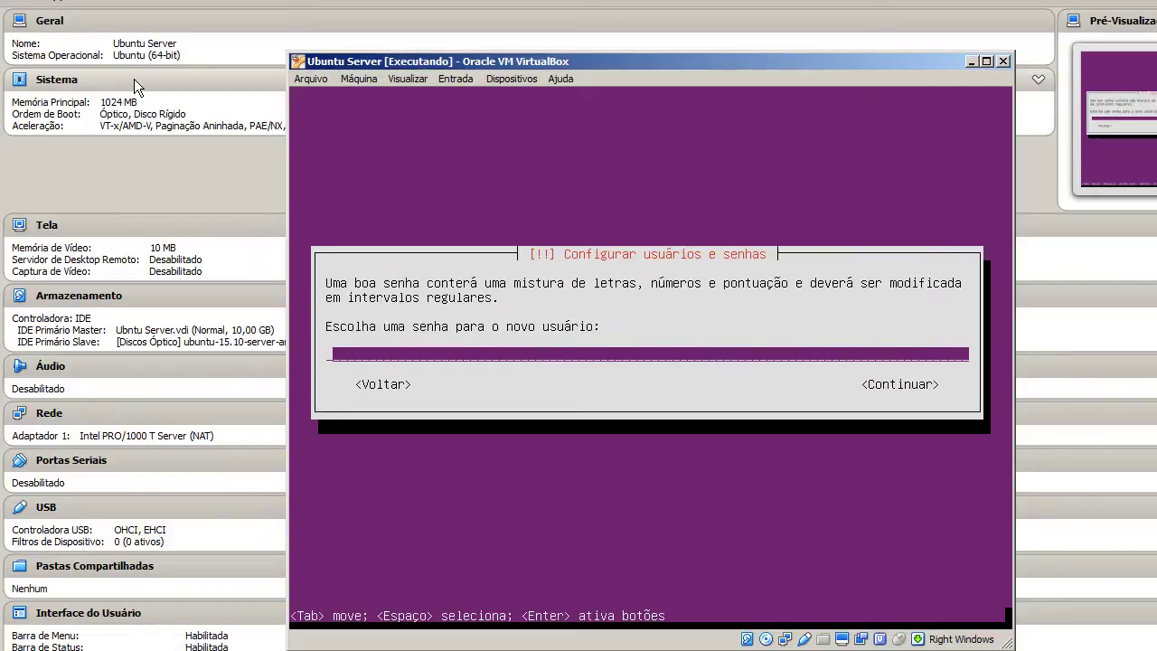
Enter the new user's account password, repeat it for verification and continue.
type("*******")
key("Tab")
key("Return")
type("********")
key("Tab")
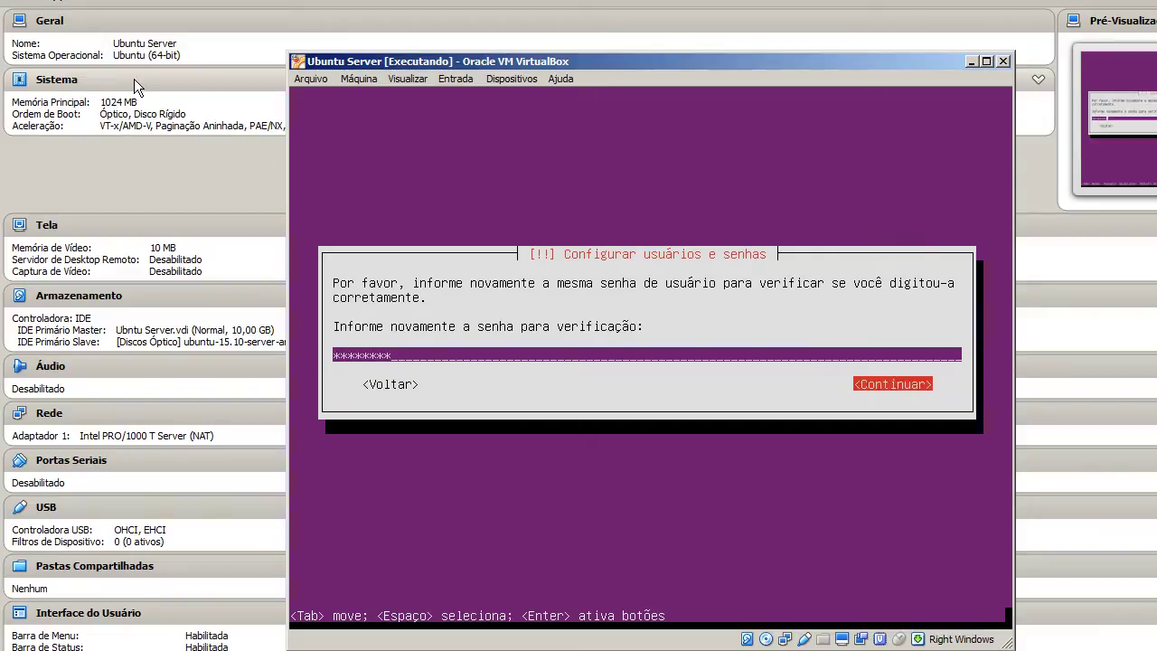
key("Return")
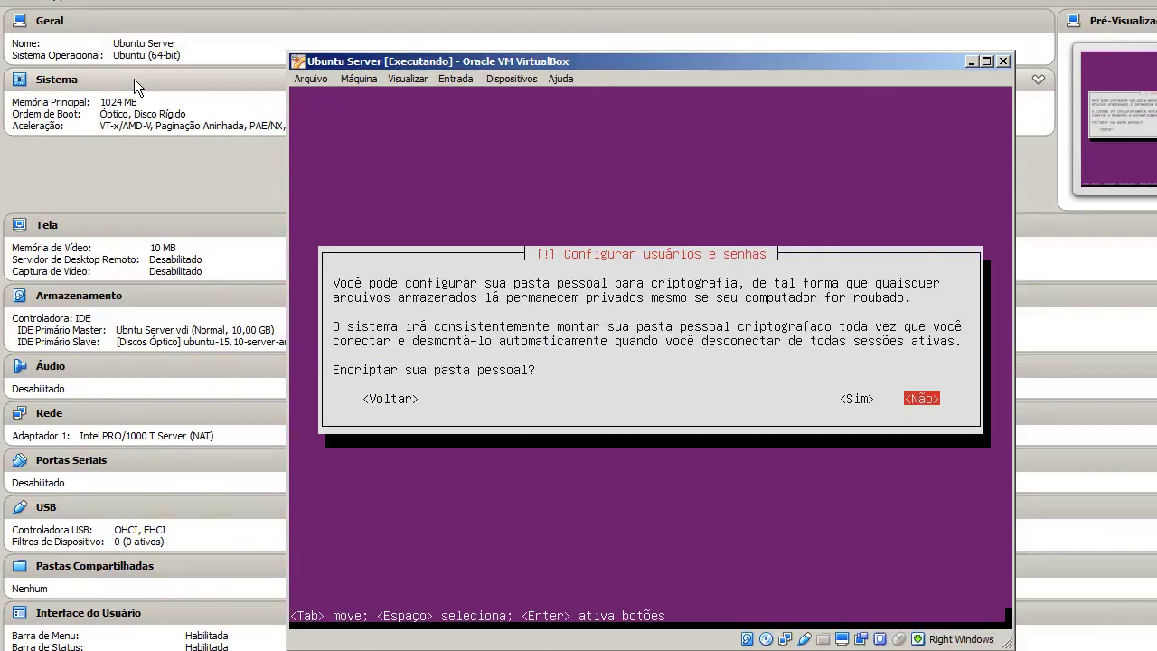
Decline encryption of the home folder and accept America/Sao_Paulo as the time zone.
key("Return")
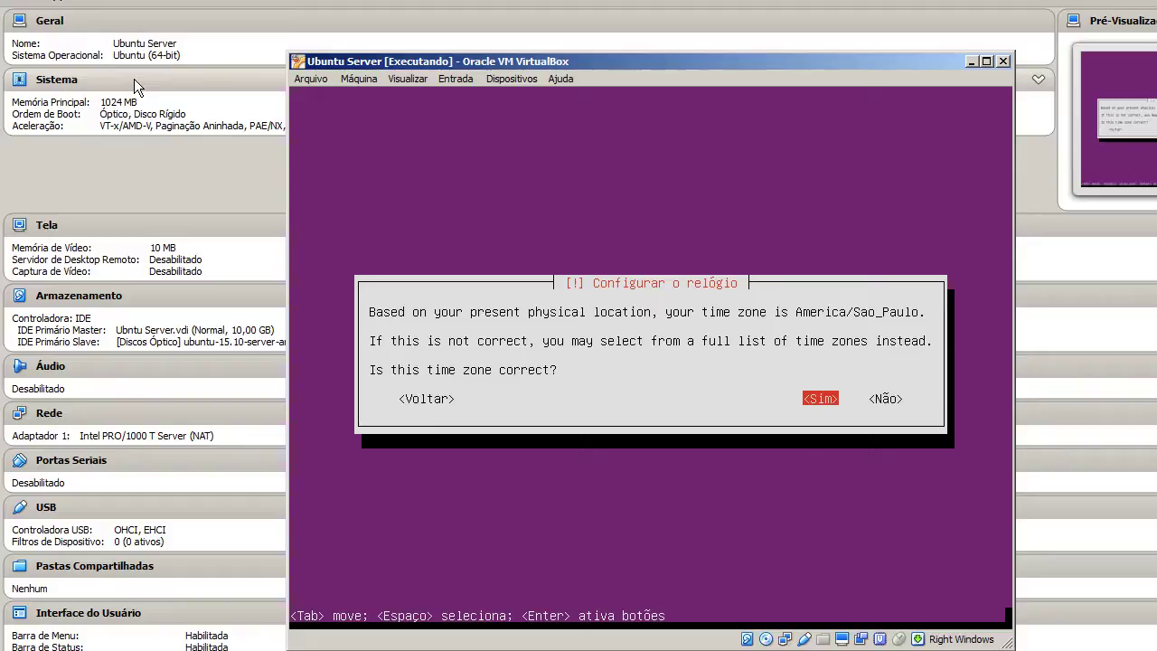
key("Return")
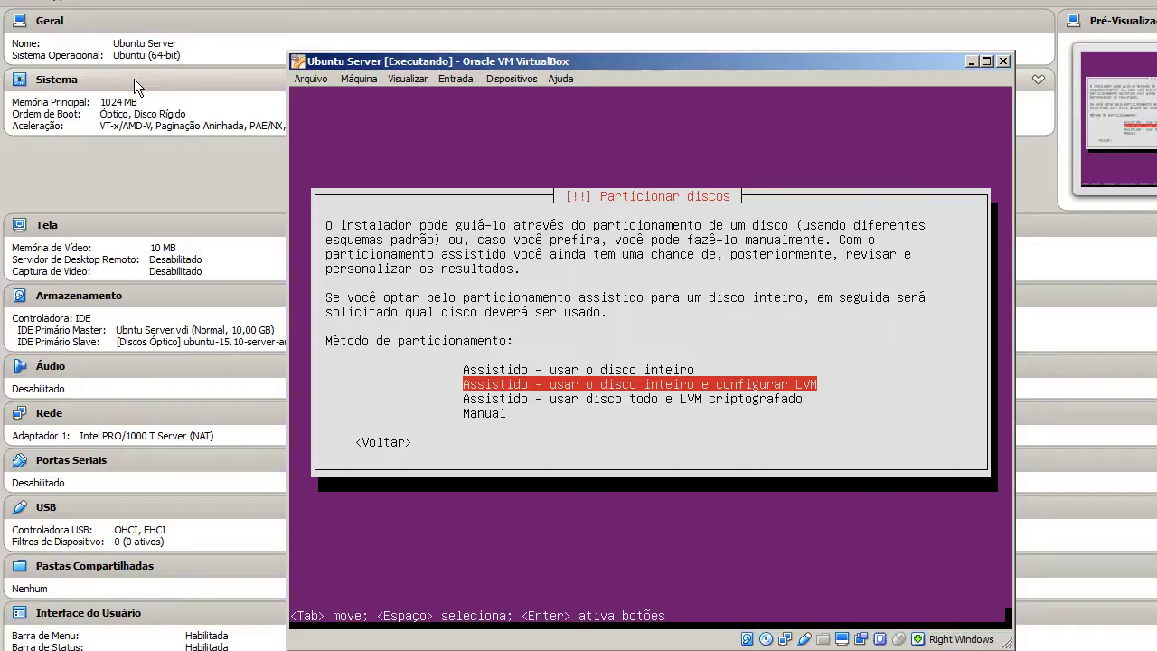
Highlight Manual as the disk partitioning method.
key("Up")
key("Down")
key("Down")
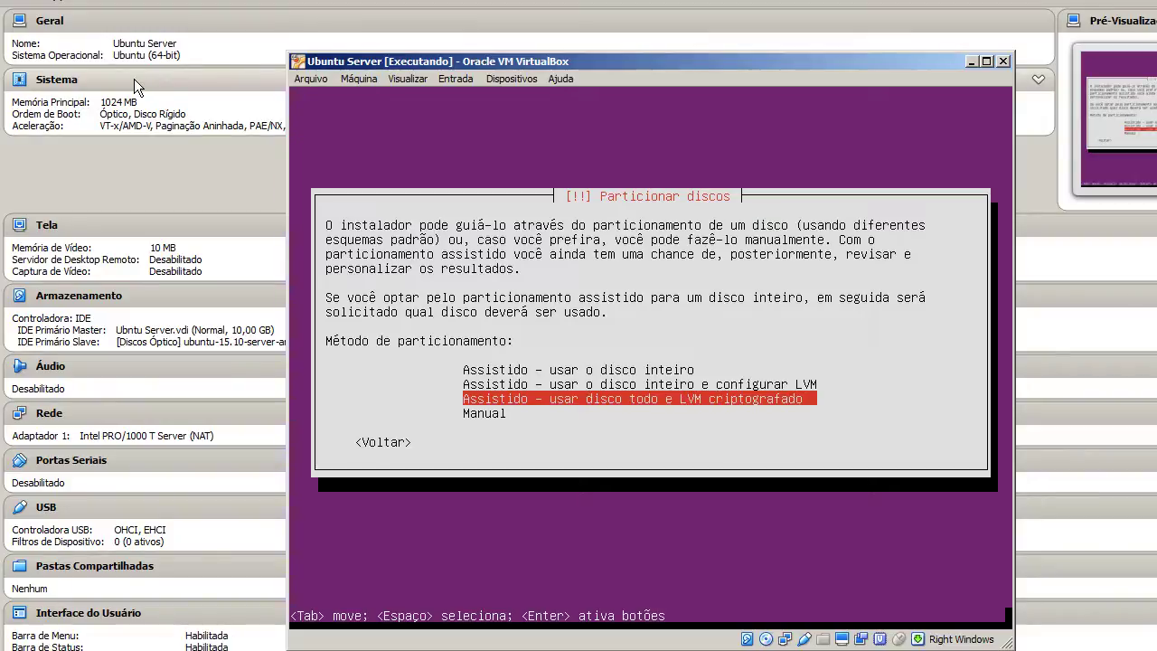
key("Down")
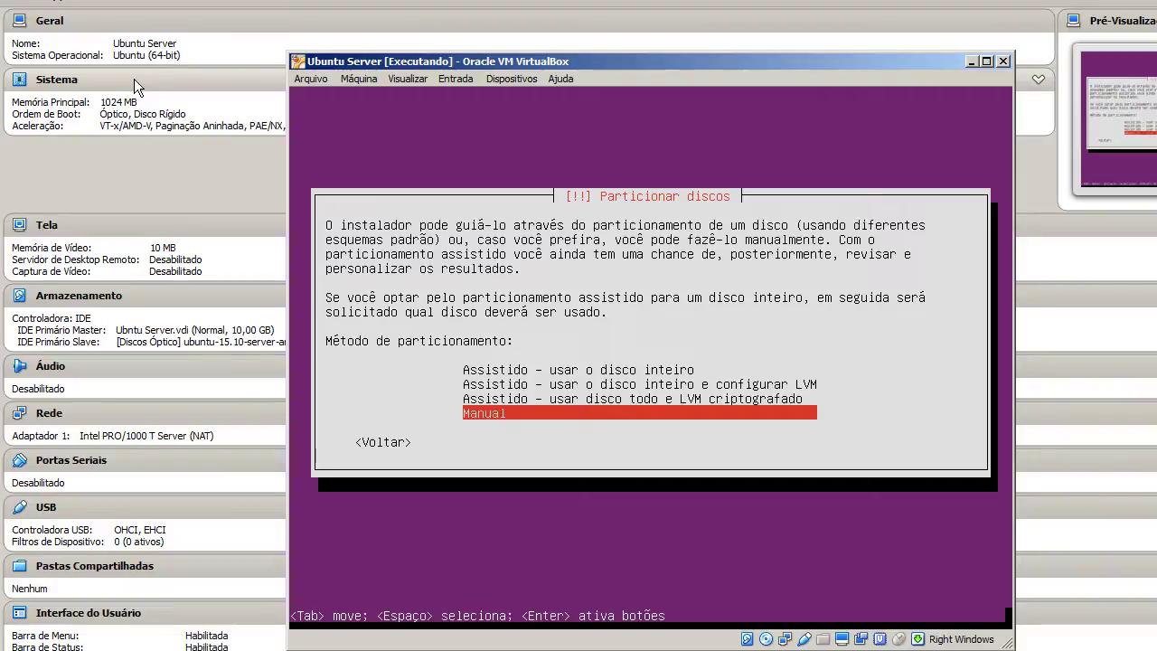